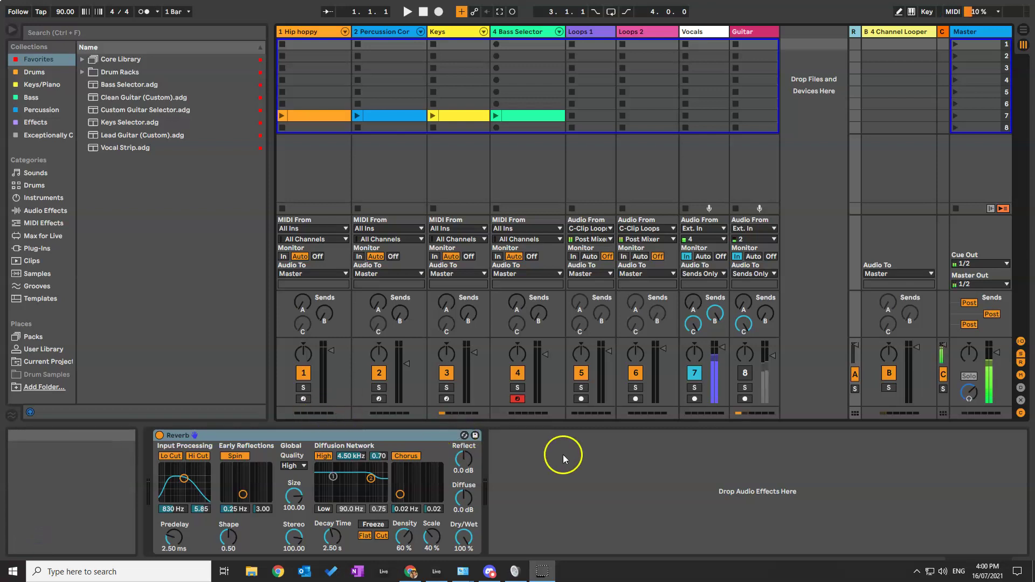
Switch the window to full screen.
key("F11")
key("F11")
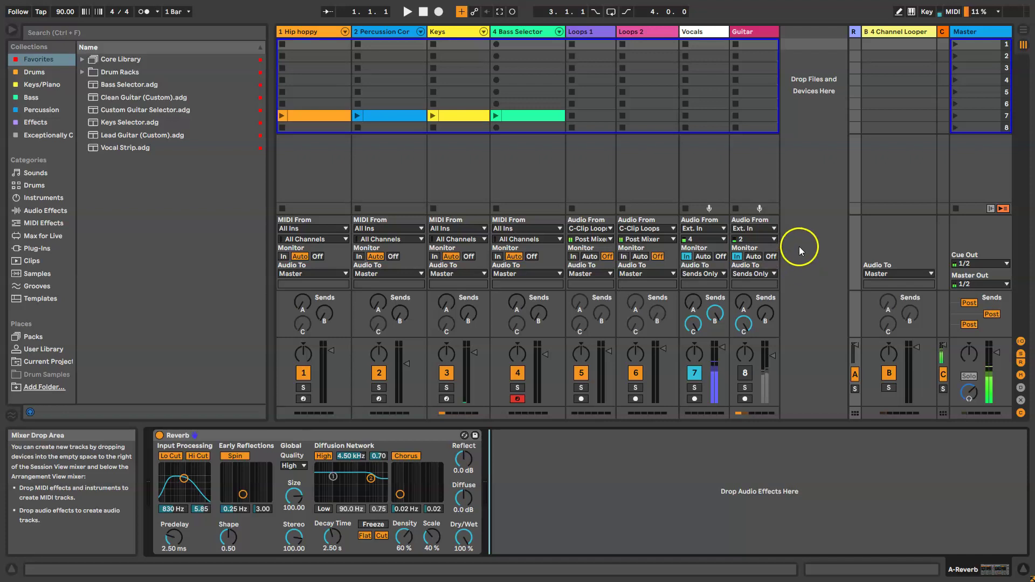
left_click(855, 289)
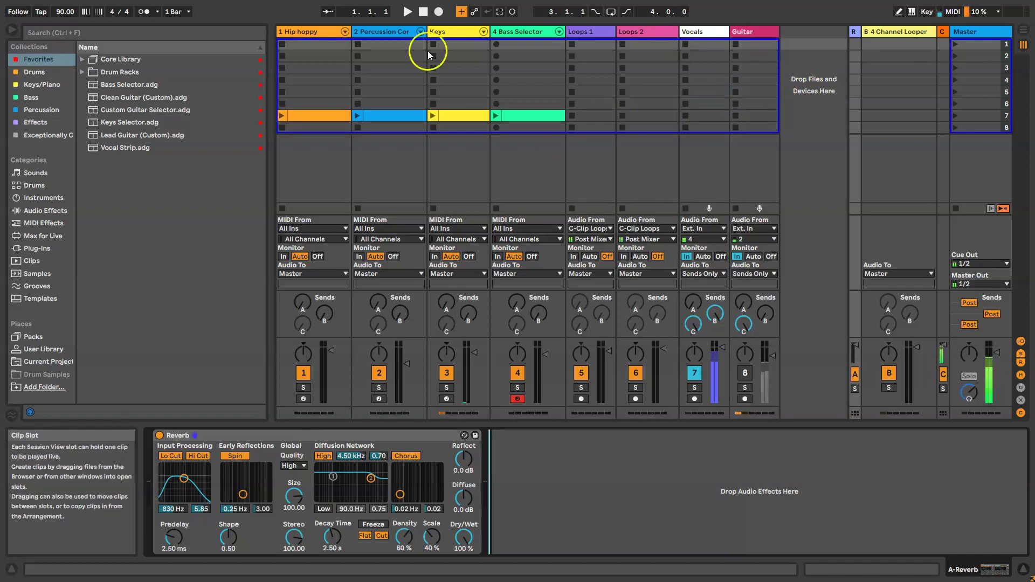
Review the devices on the percussion, Keys, Loops 1, Loops 2 and Vocals tracks.
left_click(380, 34)
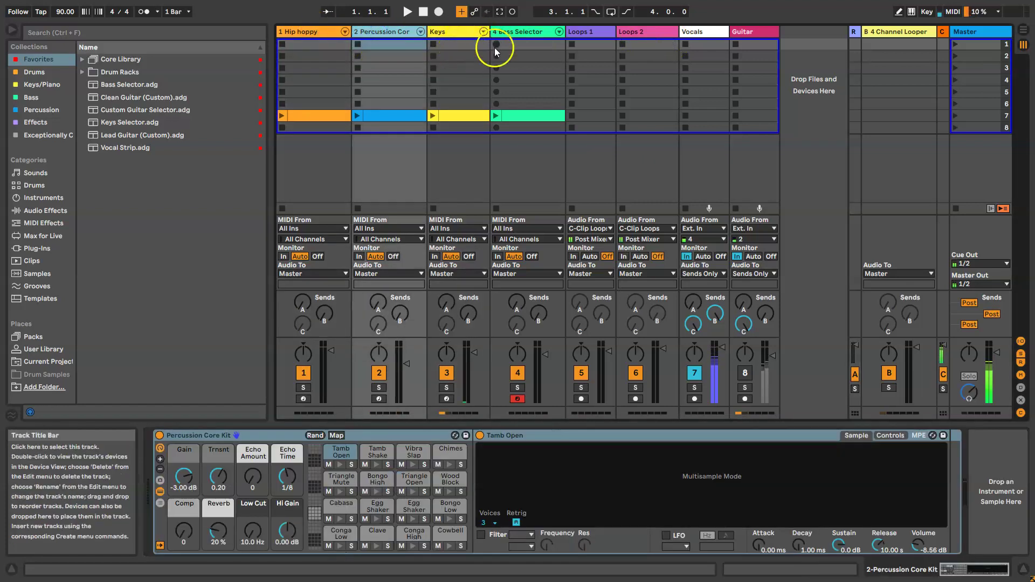
left_click(329, 44)
left_click(385, 32)
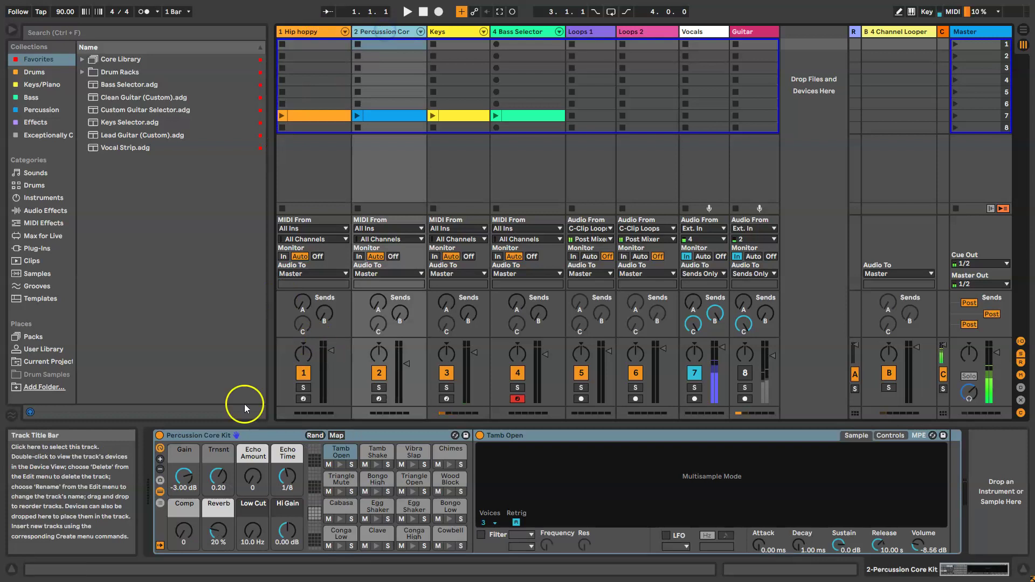
left_click(439, 32)
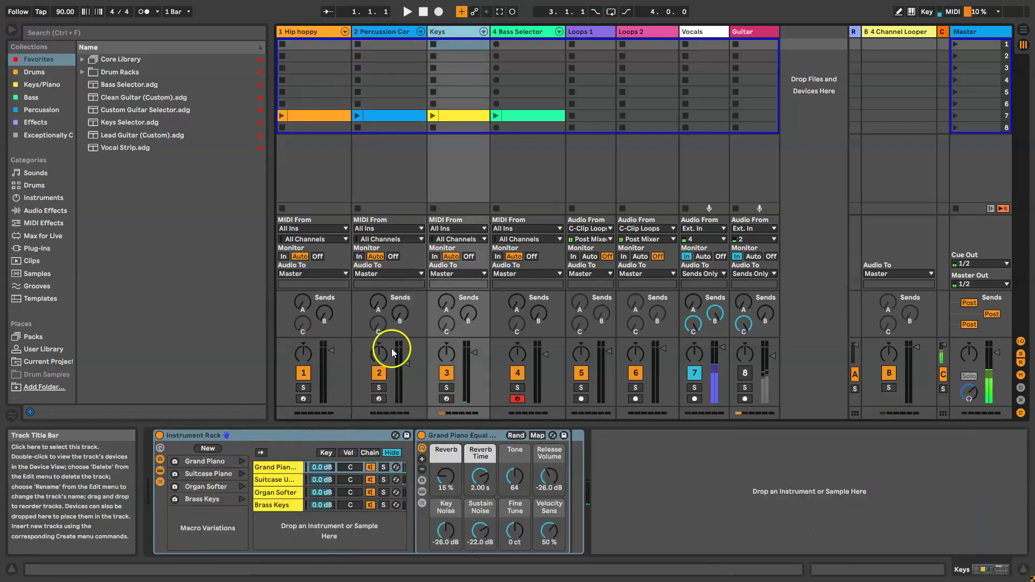
left_click(594, 37)
left_click(634, 34)
left_click(693, 34)
Widen the 4 Channel Looper return track and examine the MIDI mappings of its Looper 1 chain.
left_click_drag(868, 32, 819, 39)
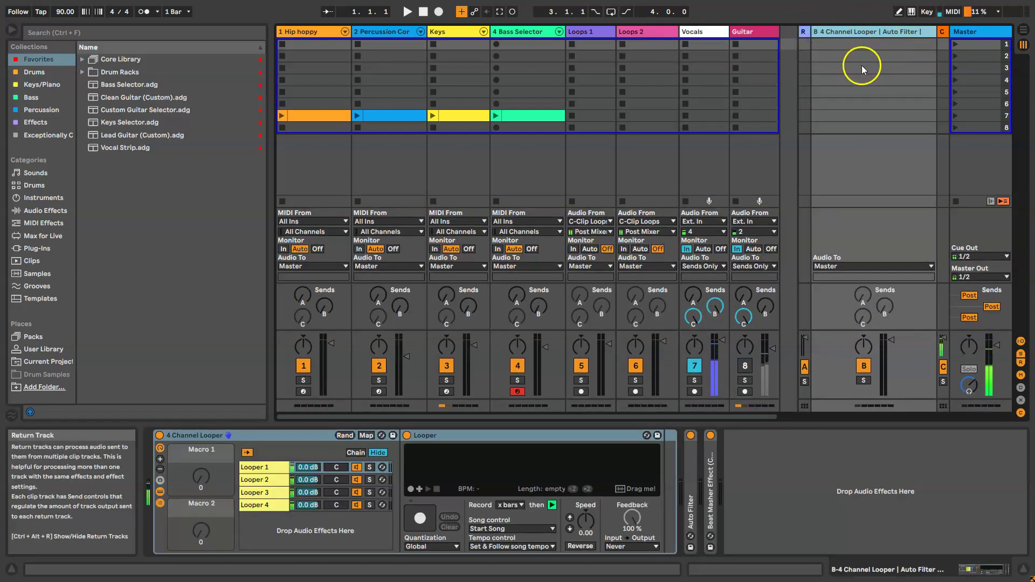
left_click(273, 467)
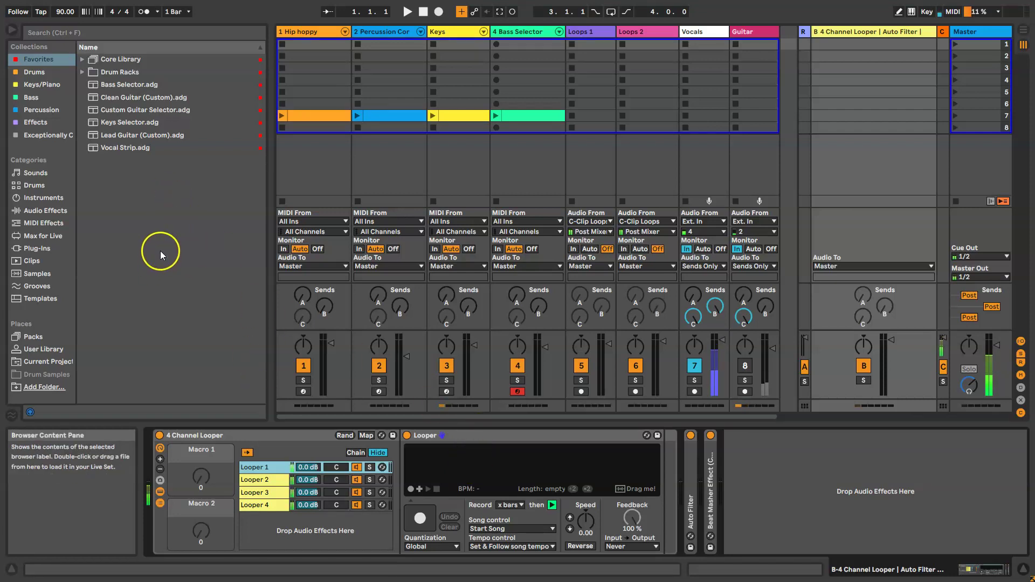
left_click(952, 12)
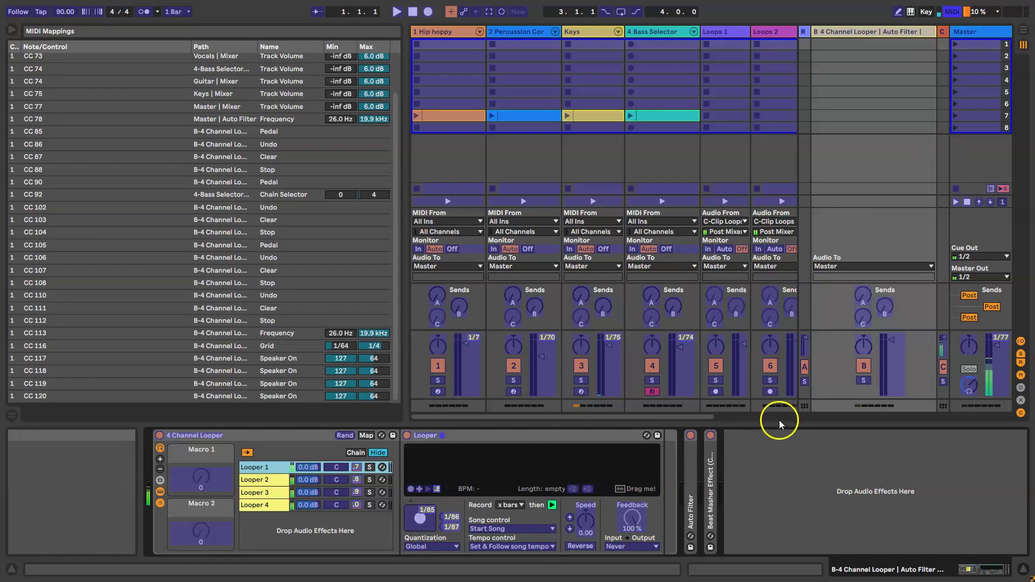
left_click(952, 12)
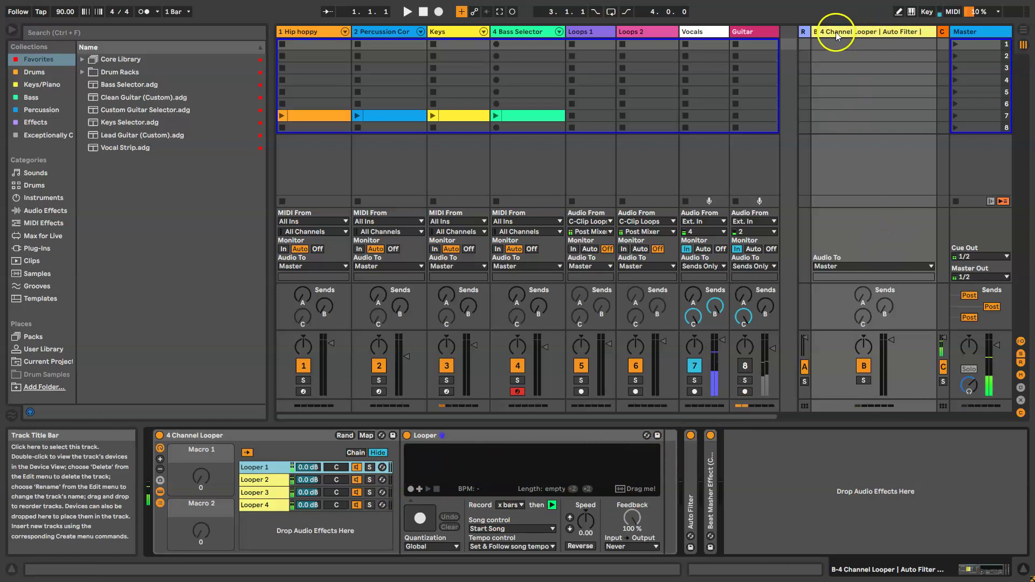
Narrow the 4 Channel Looper return track, and insert and widen a new return track.
left_click_drag(808, 32, 925, 34)
right_click(907, 68)
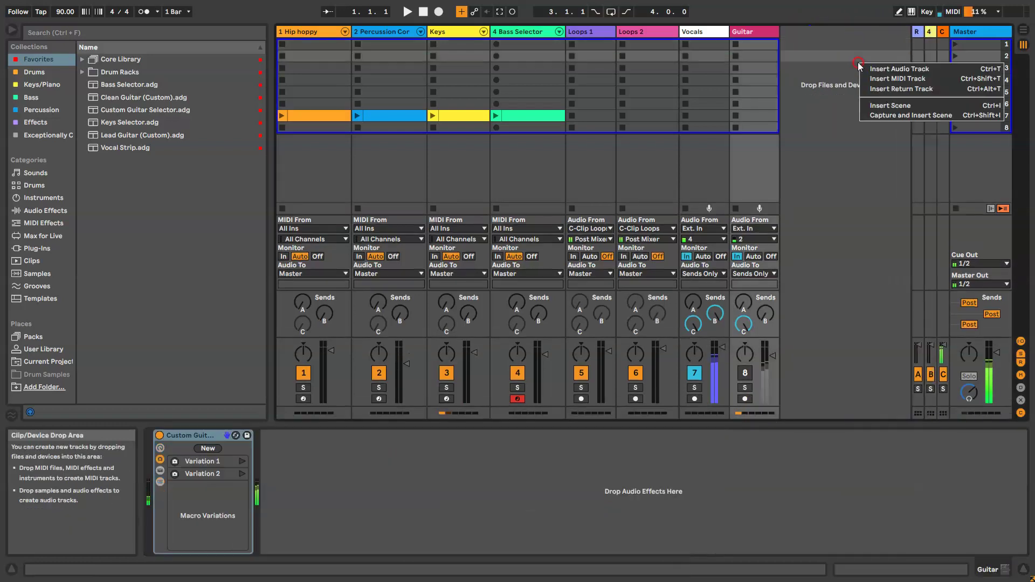
left_click(900, 89)
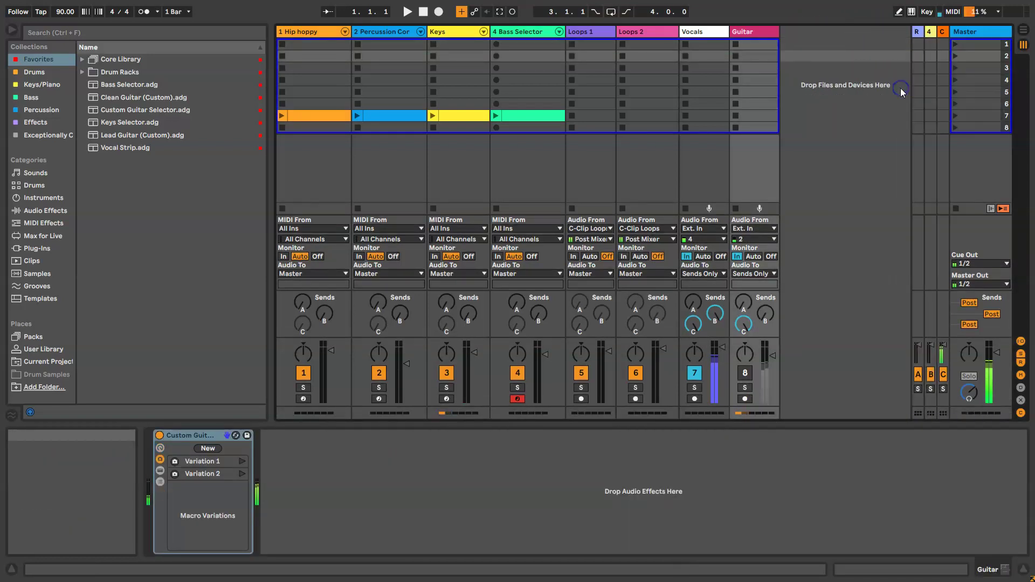
left_click_drag(889, 33, 811, 33)
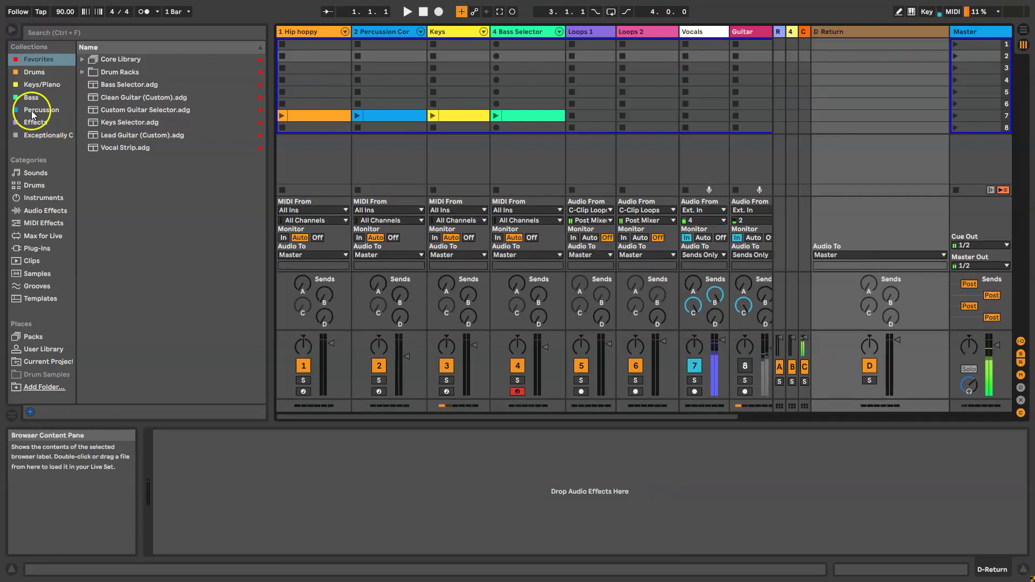
Add three Looper effects from the Effects collection in series on return track D.
left_click(46, 123)
left_click_drag(114, 73, 208, 455)
left_click_drag(221, 178, 437, 449)
left_click_drag(691, 447, 793, 539)
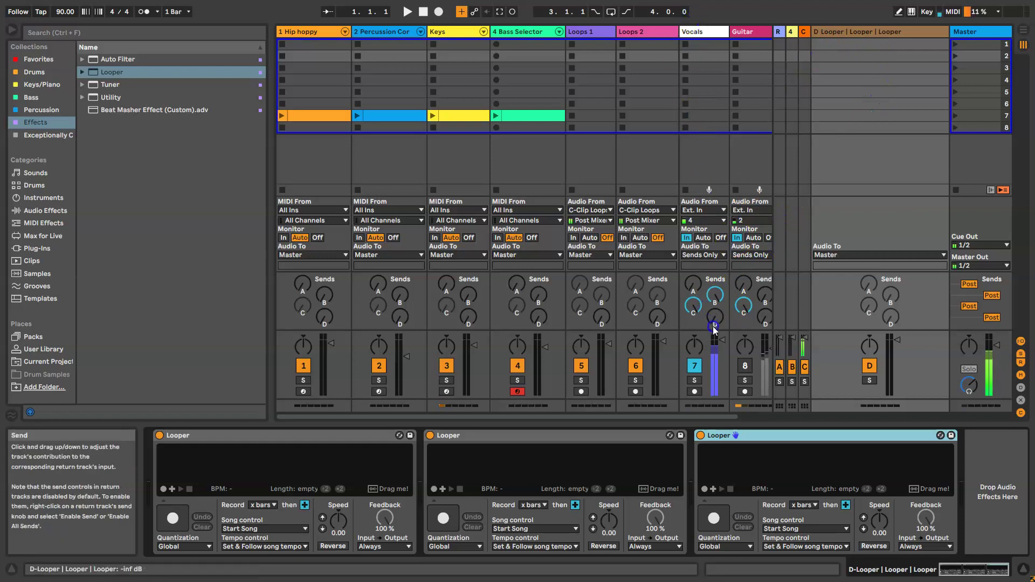
left_click_drag(715, 326, 714, 325)
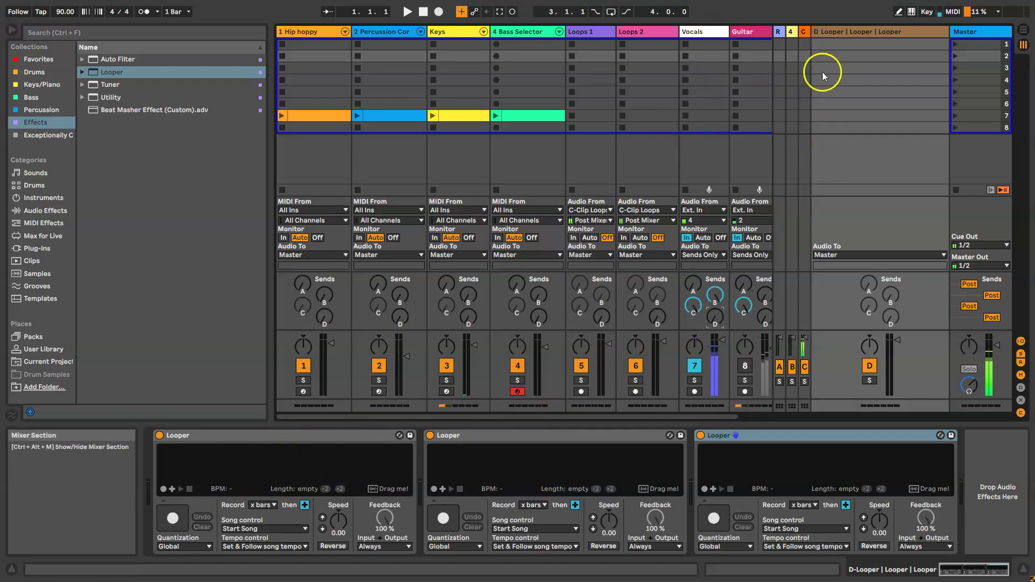
Delete the return track that holds the three Loopers in series.
right_click(844, 31)
left_click(872, 75)
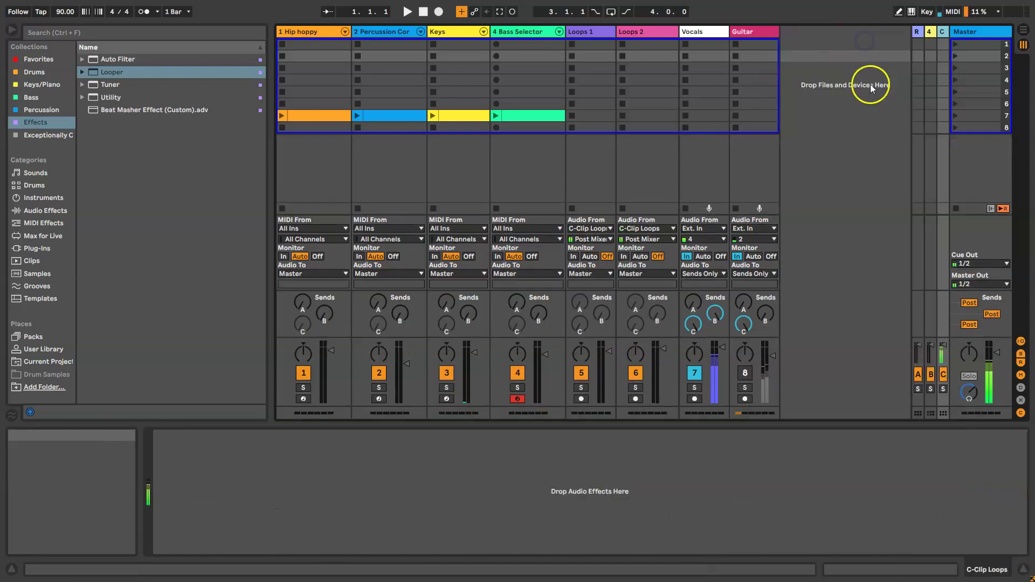
Widen the 4 Channel Looper return track and examine its rack's chains Looper 1 to Looper 4.
left_click_drag(923, 40, 823, 48)
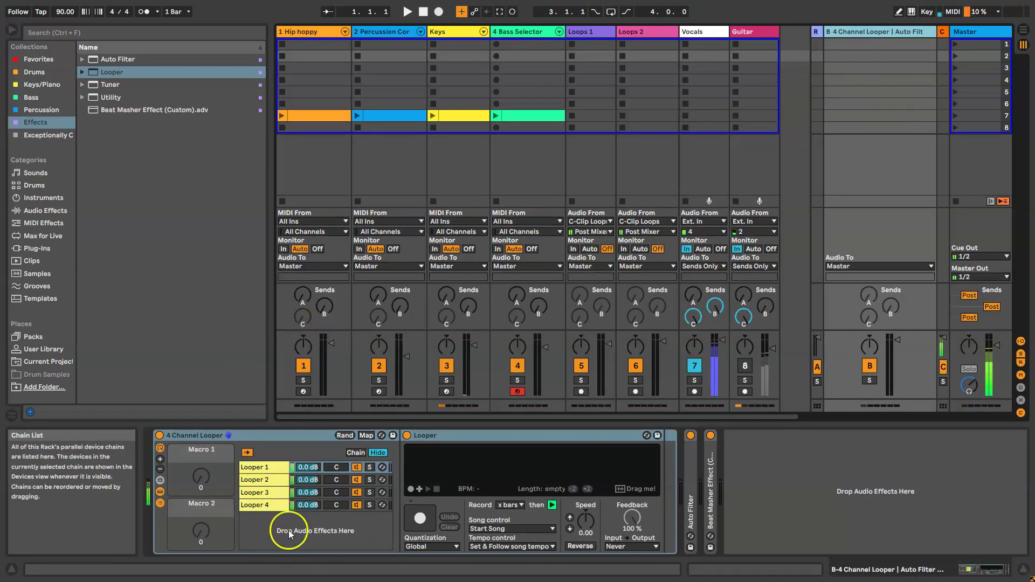
left_click(275, 478)
left_click(268, 492)
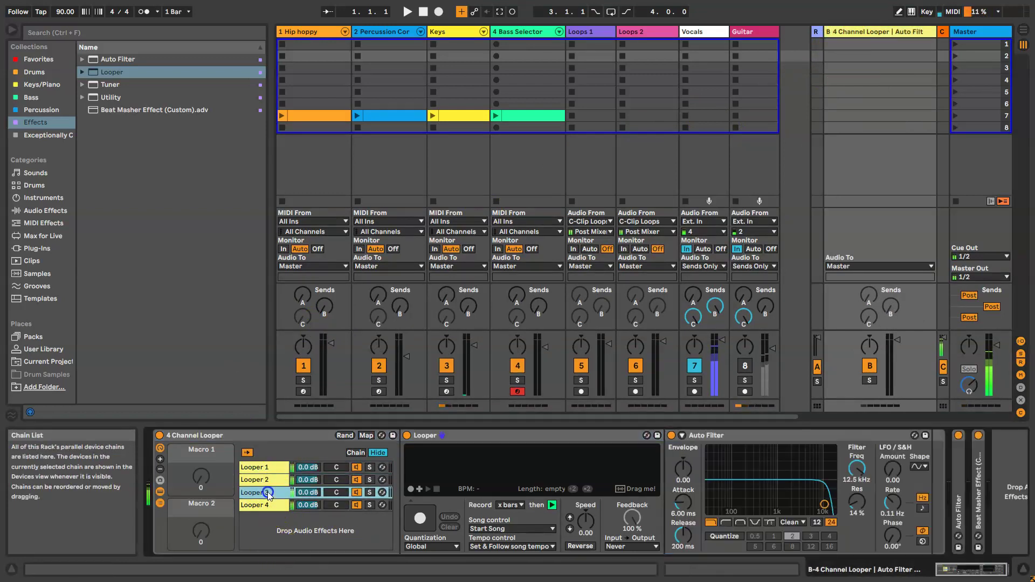
left_click(266, 507)
left_click(270, 468)
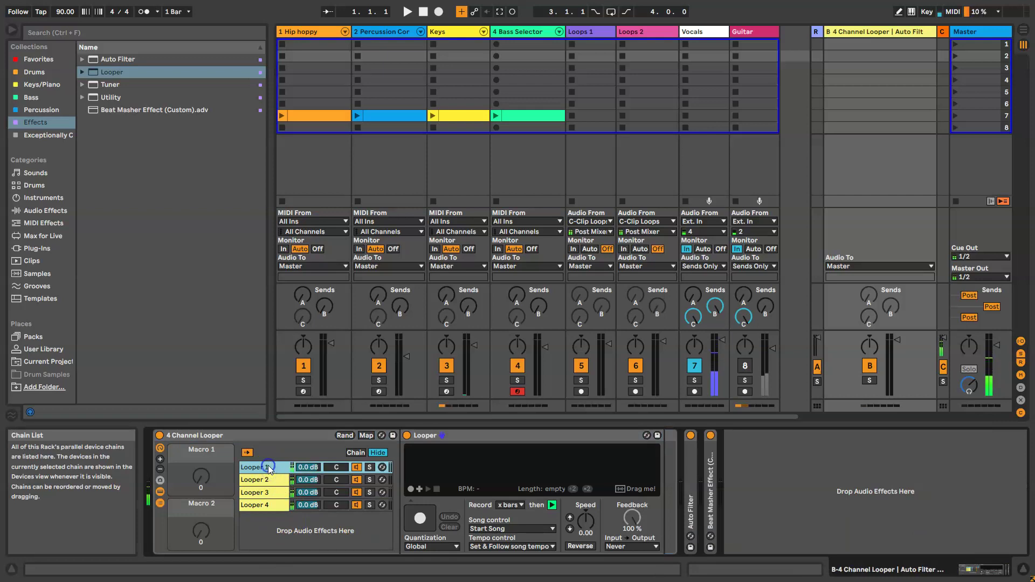
left_click(819, 470)
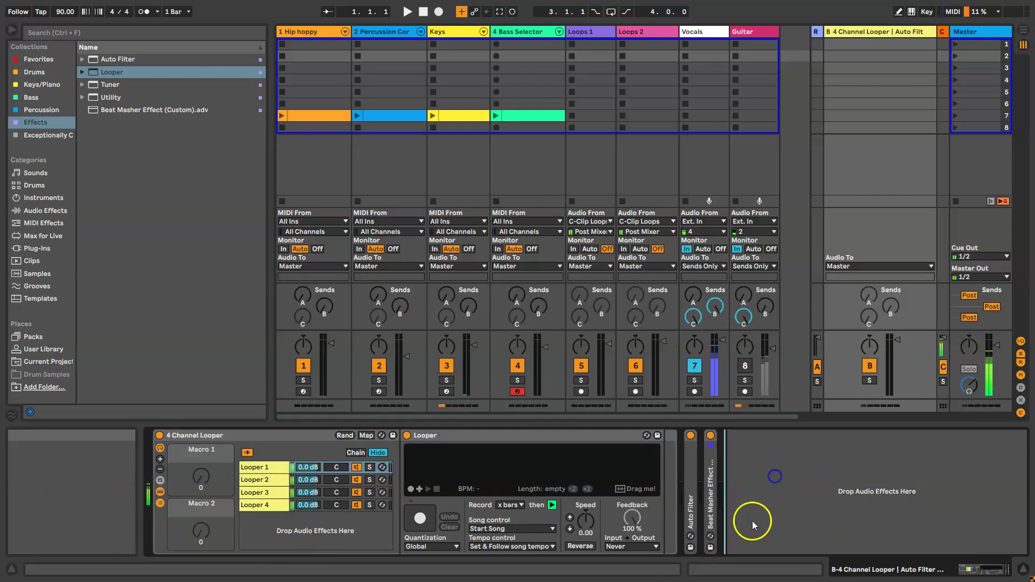
Insert a new return track and place one Looper effect on it.
right_click(797, 48)
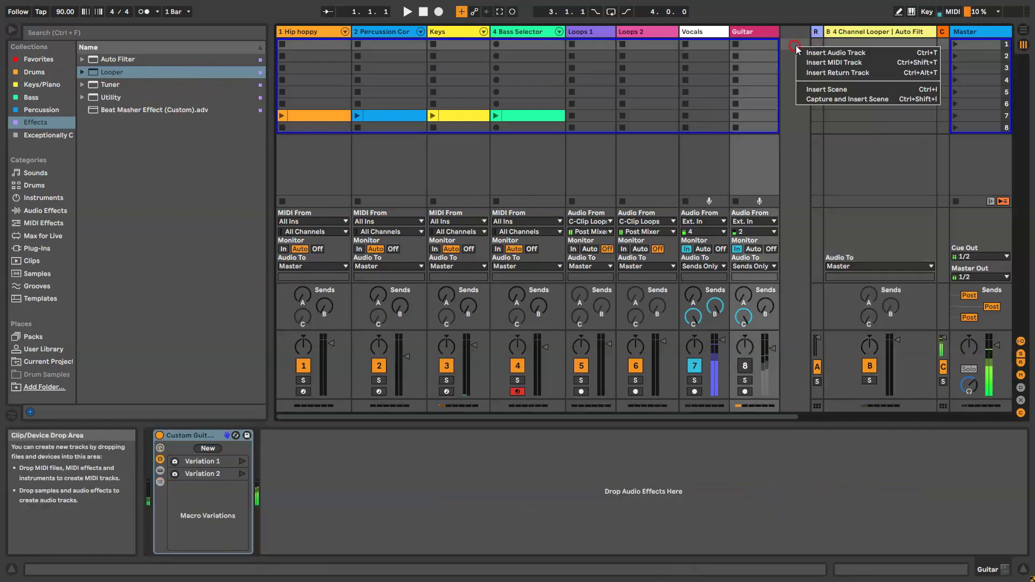
left_click(822, 73)
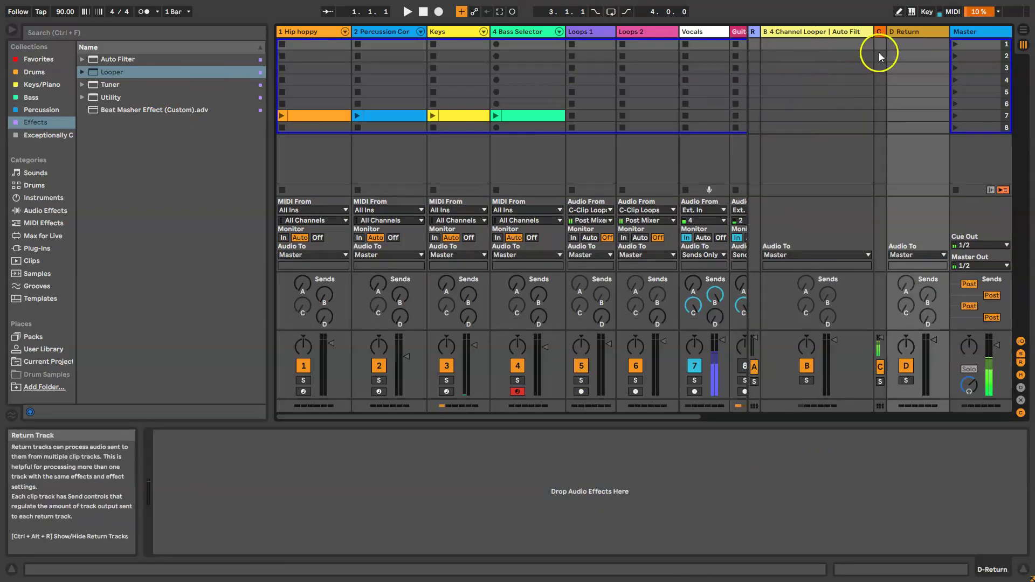
left_click_drag(176, 73, 233, 477)
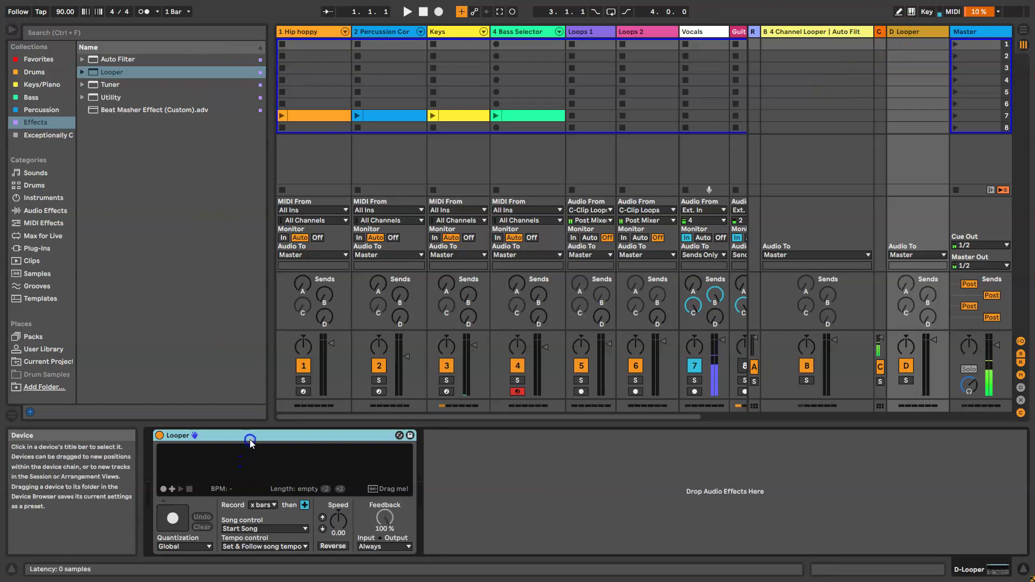
Group the Looper on return track D into an audio effect rack and show the rack's chain list.
right_click(250, 440)
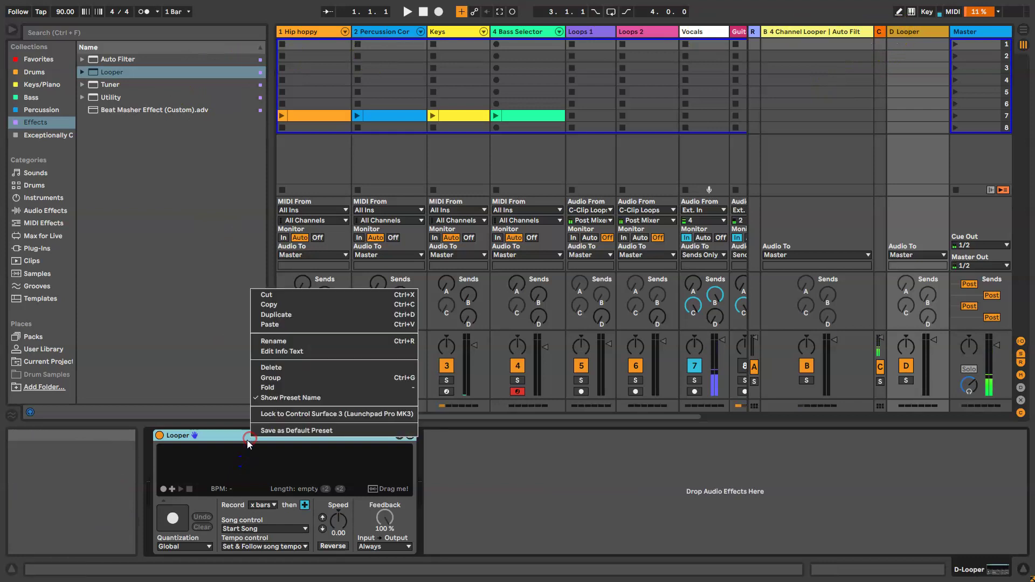
left_click(294, 377)
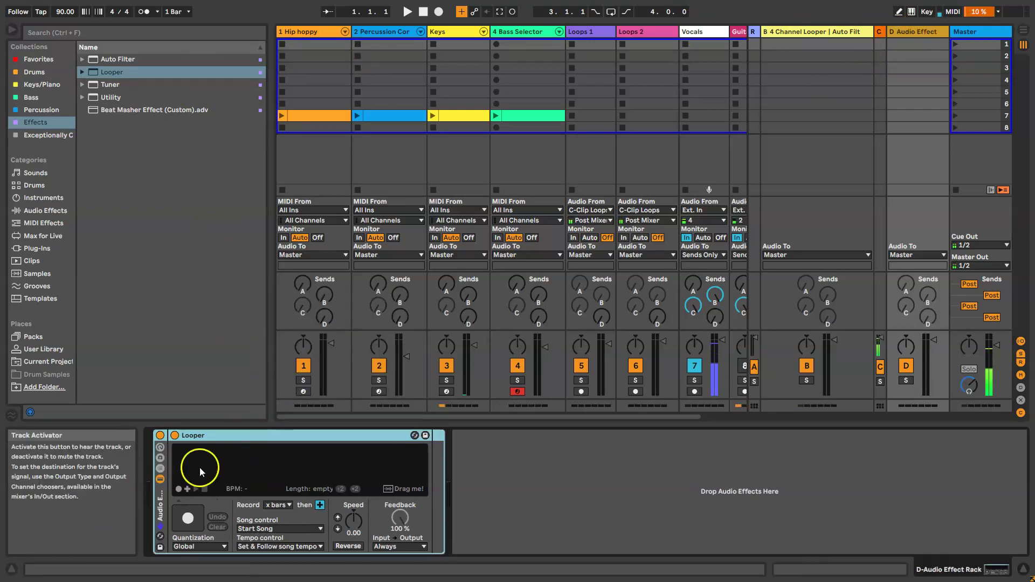
left_click(160, 479)
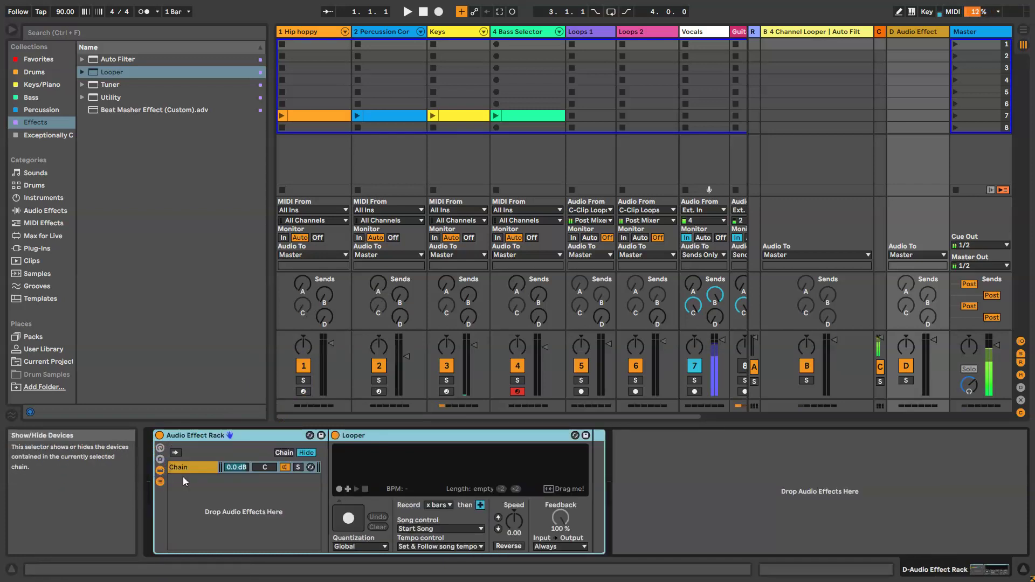
Add three more Looper effects to the rack as separate parallel chains.
left_click_drag(146, 69, 199, 482)
left_click_drag(125, 80, 203, 513)
left_click_drag(135, 77, 249, 539)
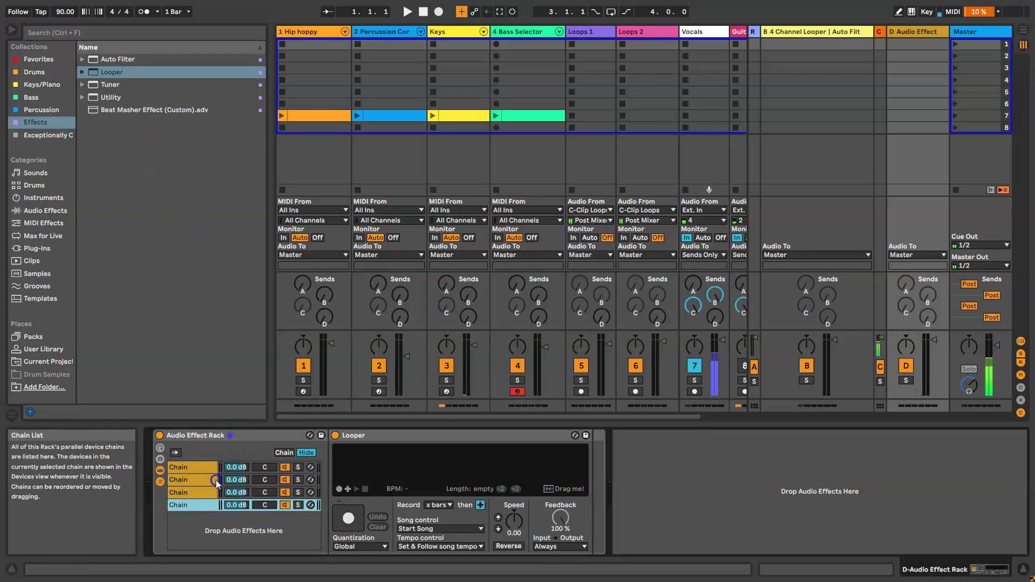
Examine the Looper in each of the rack's four chains and the Vocals track's send D.
left_click(202, 468)
left_click(199, 478)
left_click(201, 494)
left_click(201, 506)
left_click(201, 492)
left_click(200, 479)
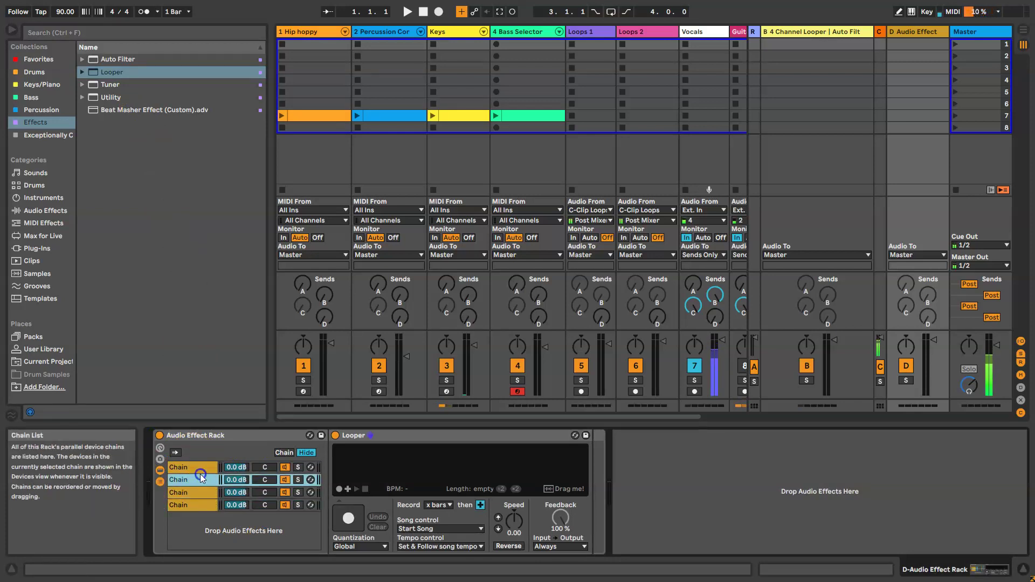
left_click(200, 467)
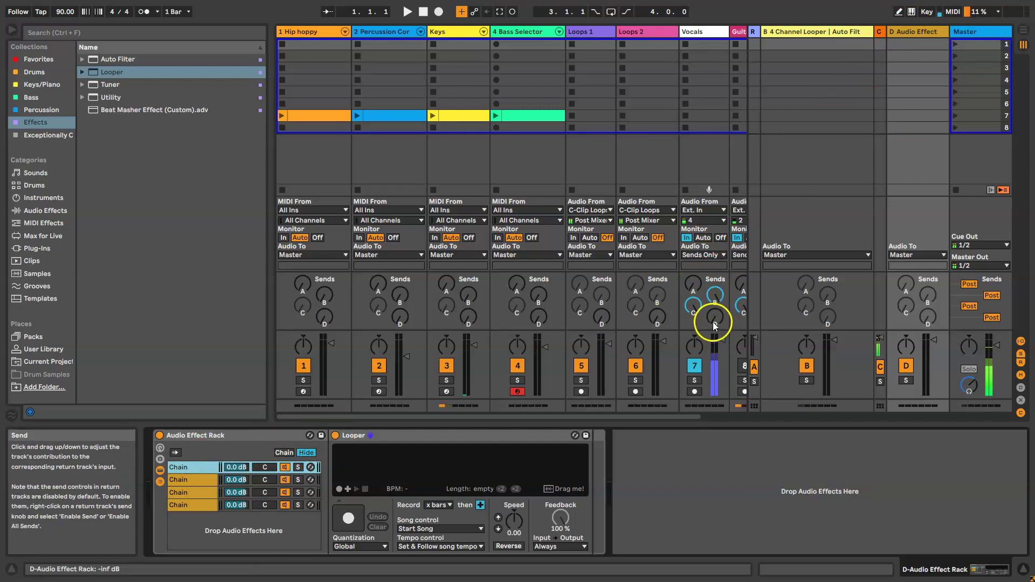
left_click_drag(716, 324, 716, 317)
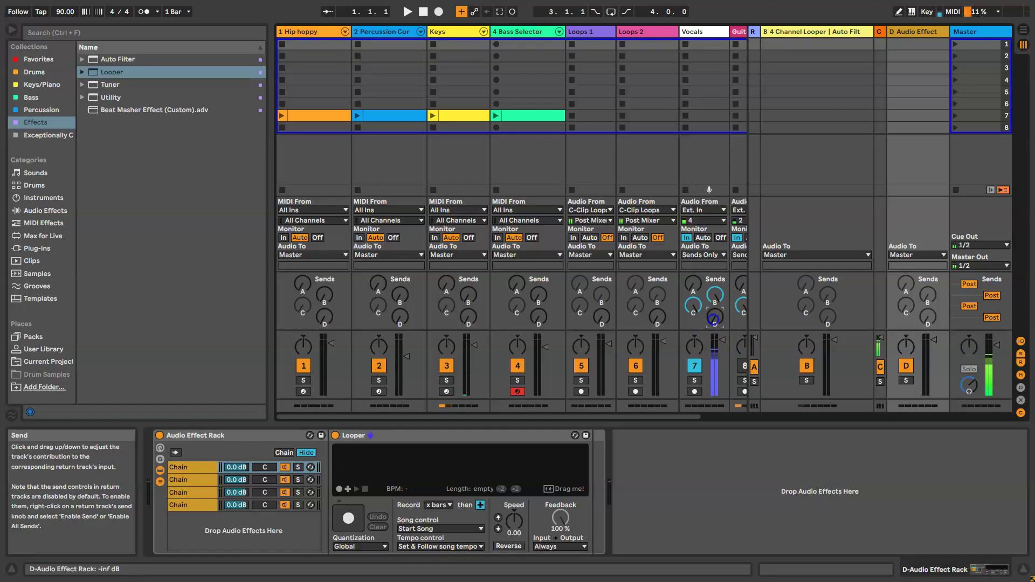
left_click(183, 480)
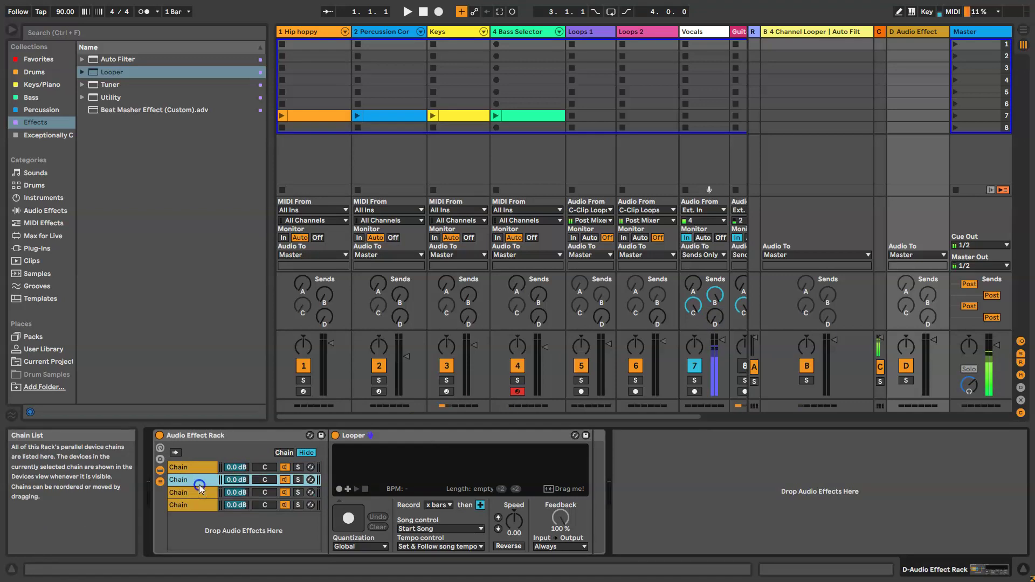
left_click(198, 468)
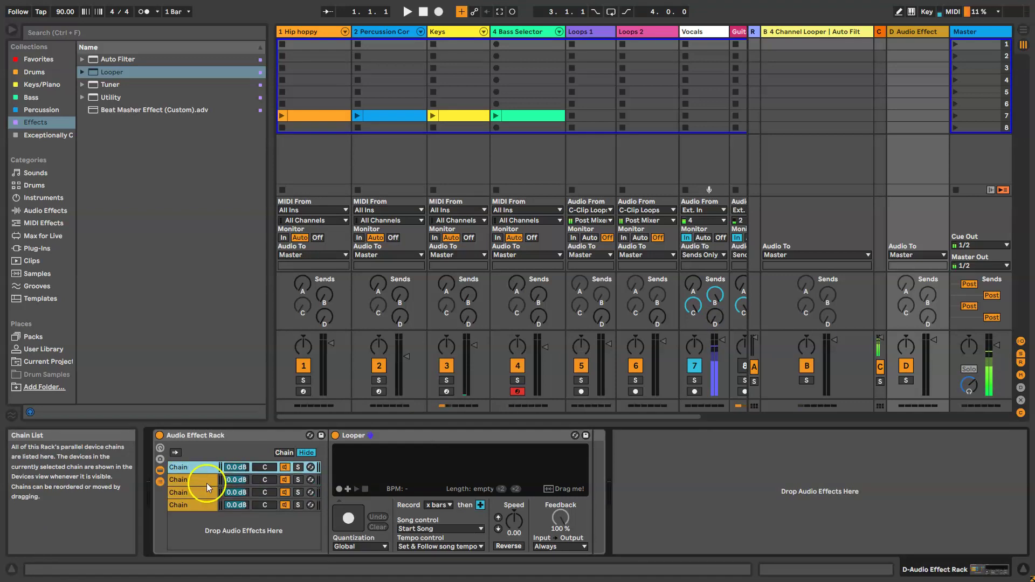
left_click(205, 482)
left_click(197, 505)
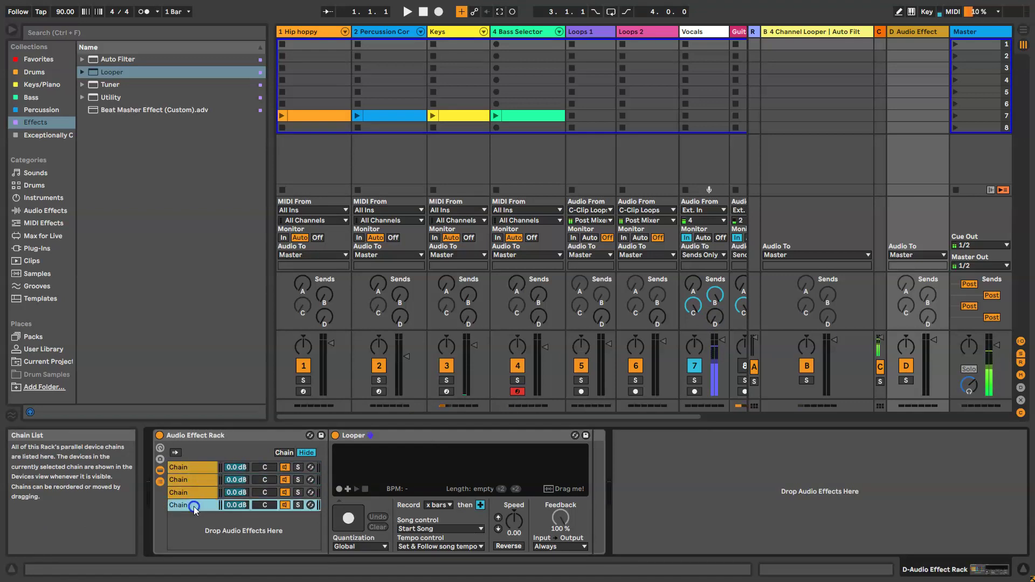
Delete return track D together with its four-chain Looper rack.
right_click(975, 31)
left_click(811, 47)
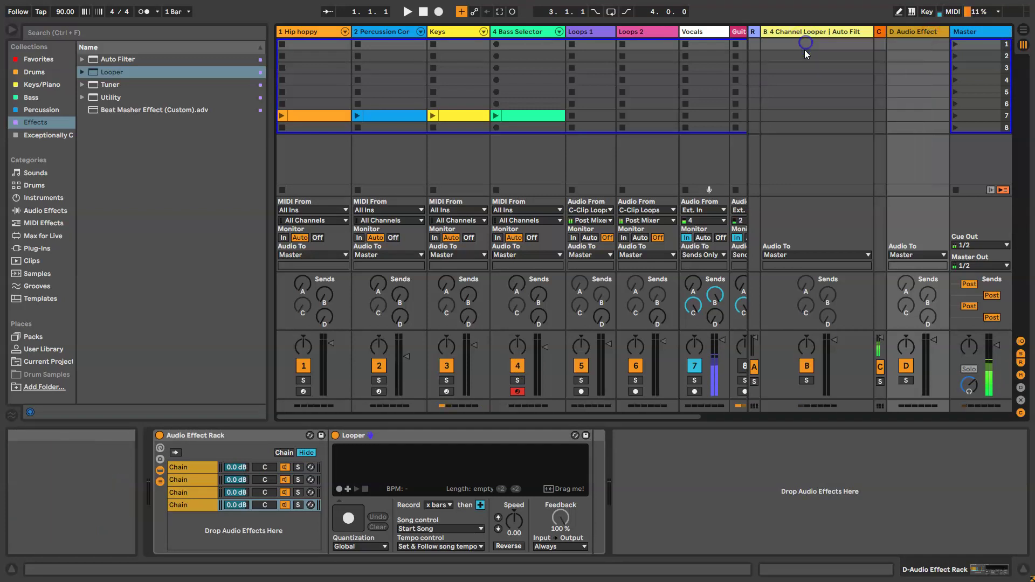
Show the Looper 1 chain in the 4 Channel Looper return track's rack.
left_click(878, 34)
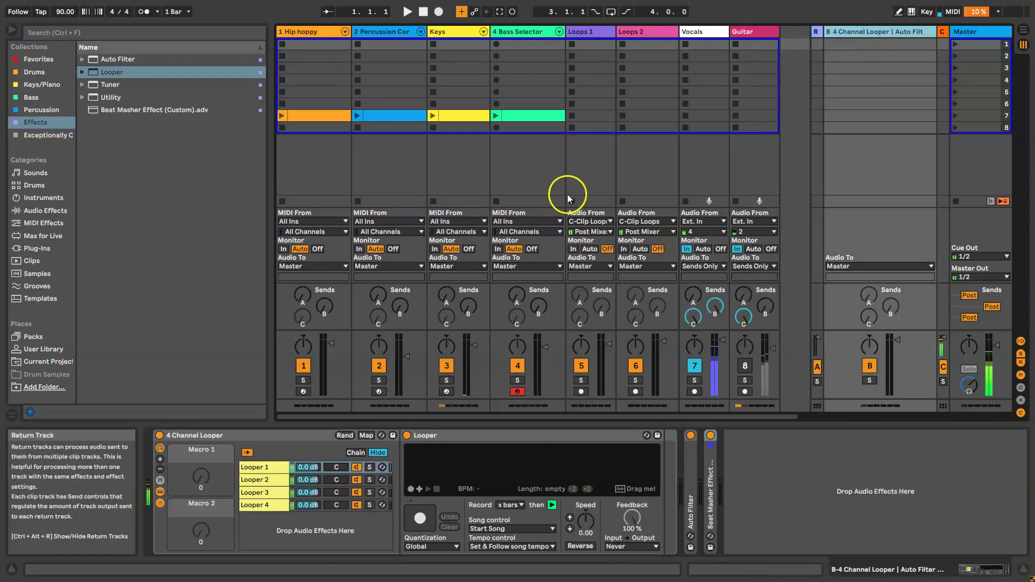
left_click(267, 470)
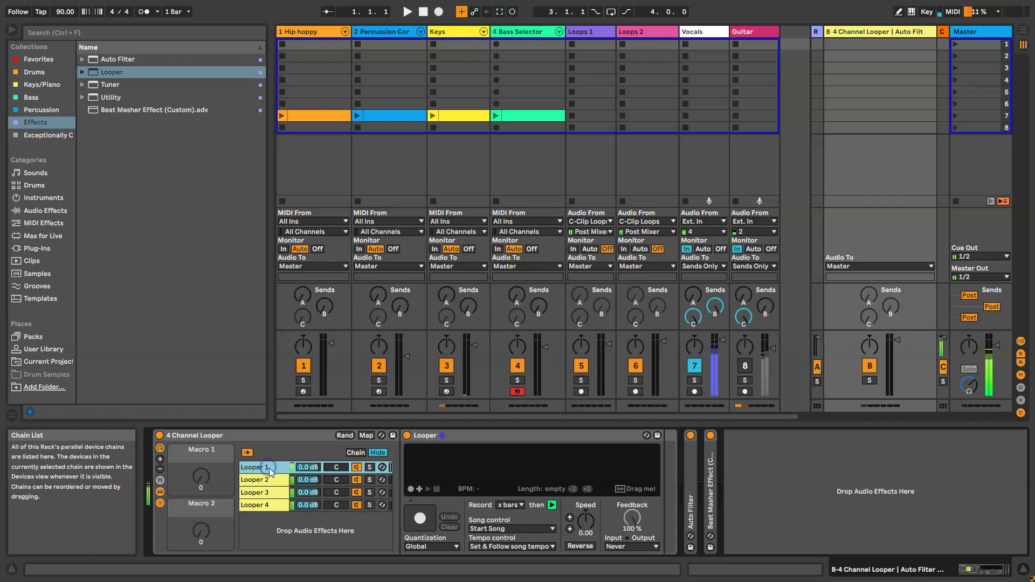
Examine the devices in the rack's Looper 3 and Looper 4 chains, returning to the Looper 1 chain.
left_click(268, 492)
left_click(267, 504)
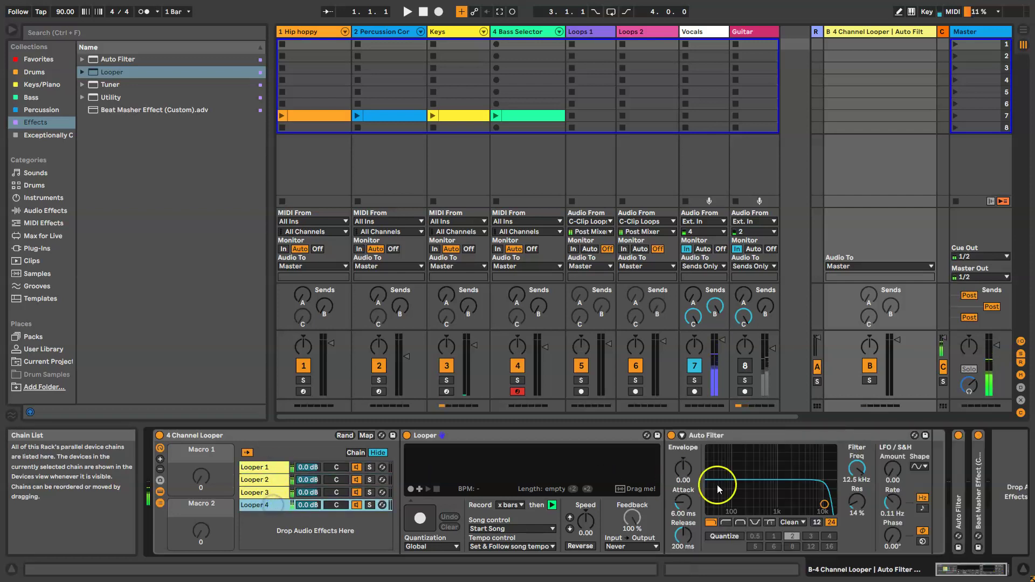
left_click(259, 492)
left_click_drag(757, 435, 272, 479)
left_click(263, 468)
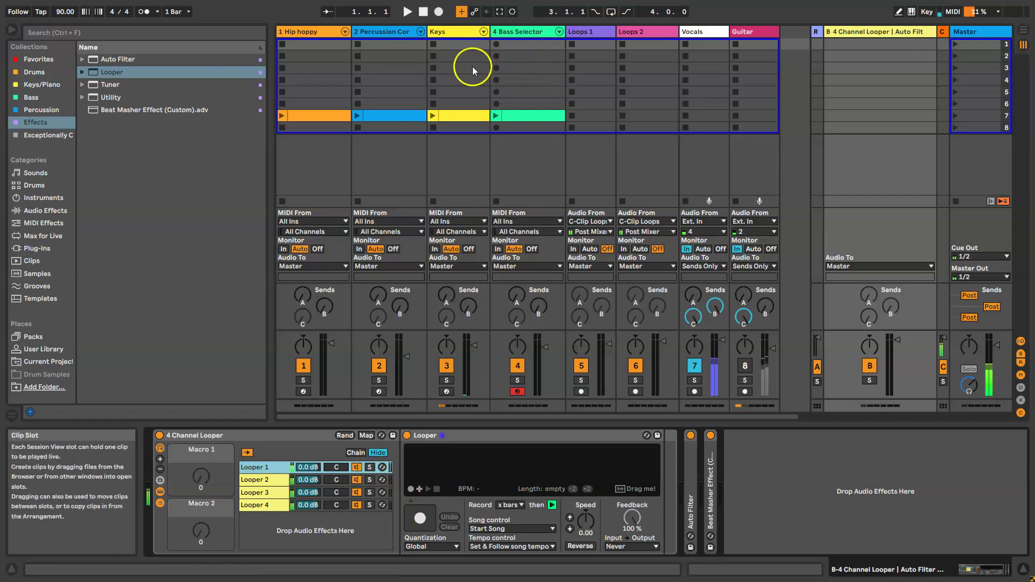
Examine the 4 Bass Selector, Loops 2 and Vocals tracks, the song tempo and the 4 Channel Looper return track.
left_click(523, 44)
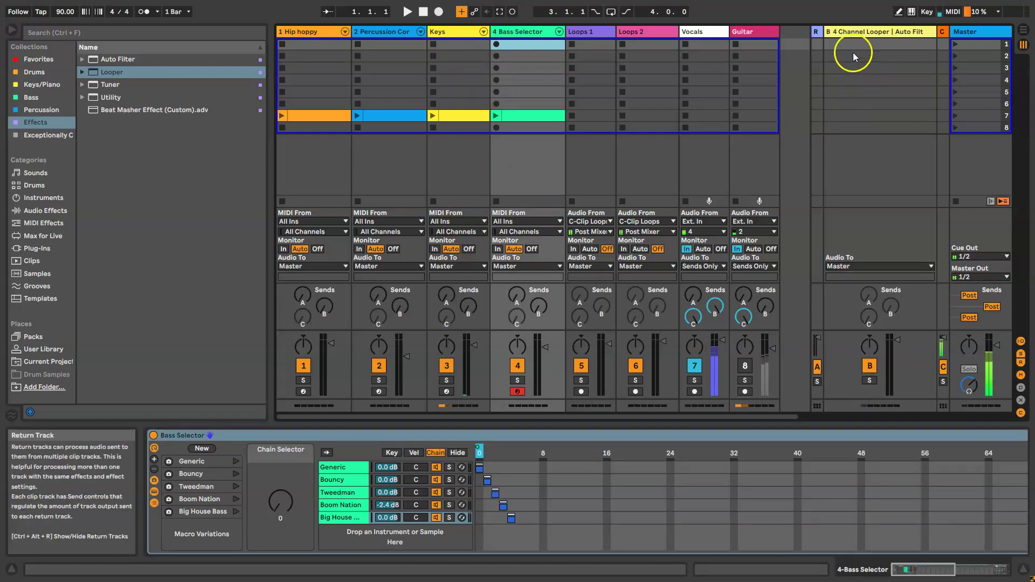
left_click(853, 31)
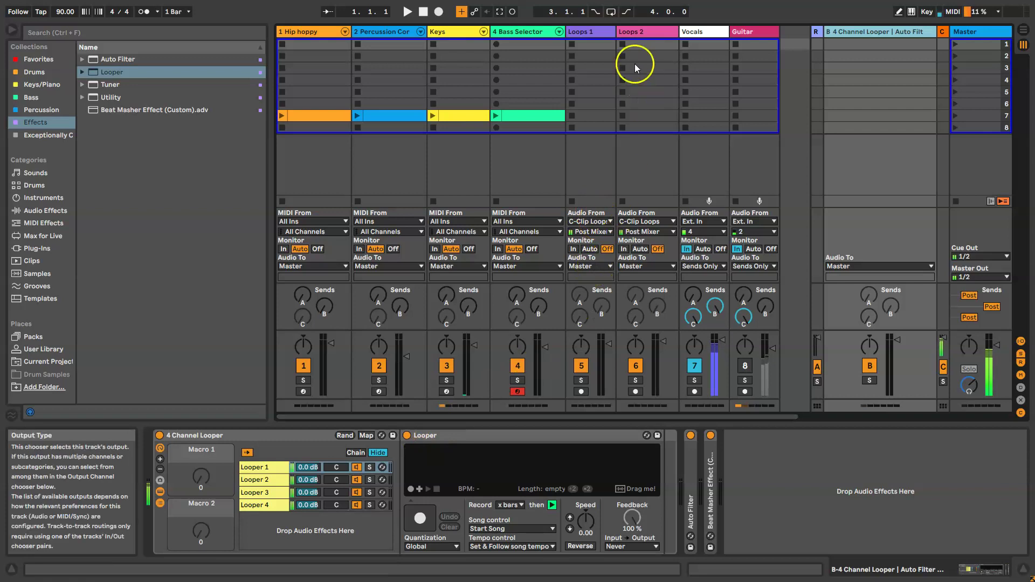
left_click(635, 42)
left_click(695, 45)
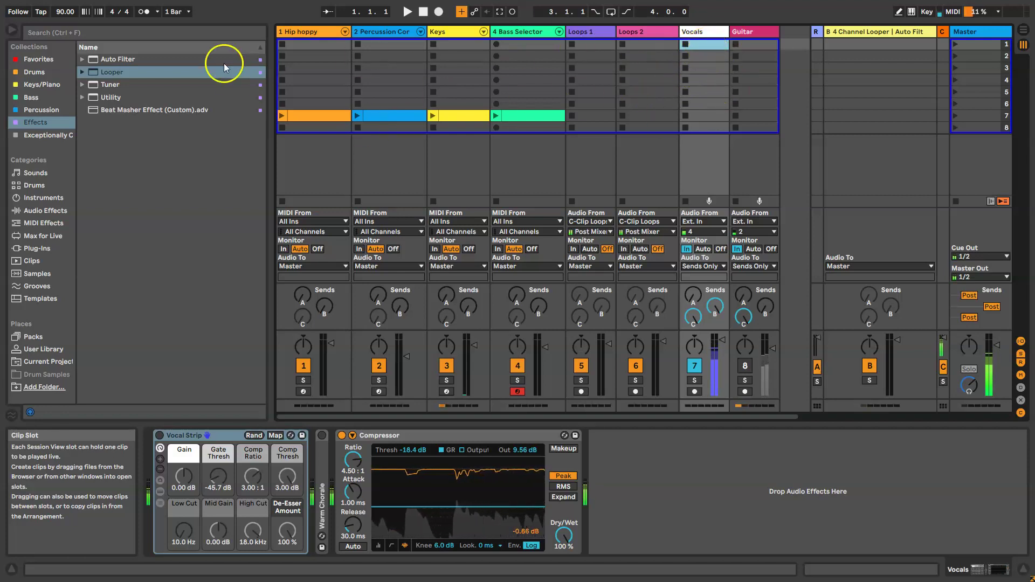
left_click(64, 15)
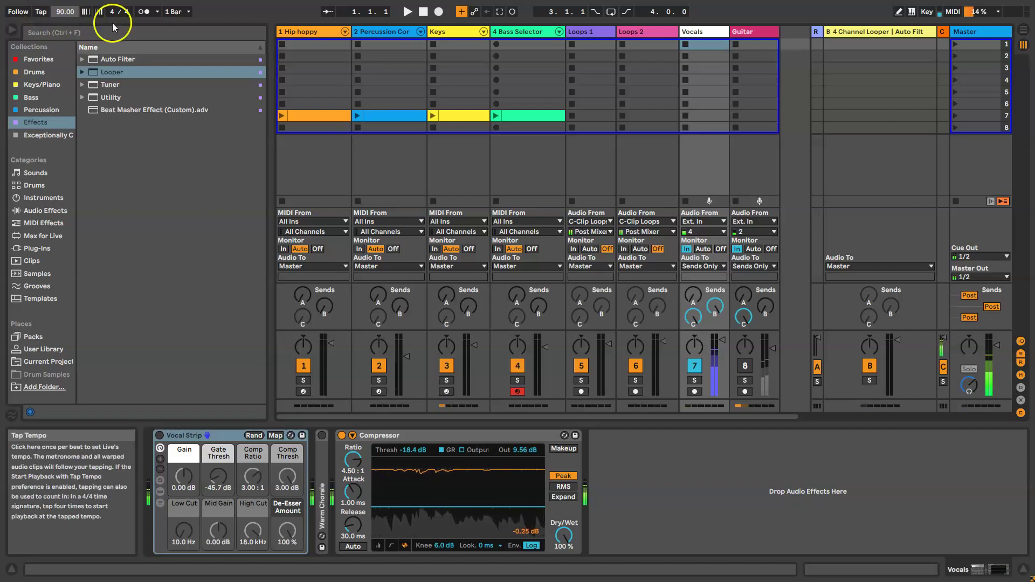
left_click(886, 30)
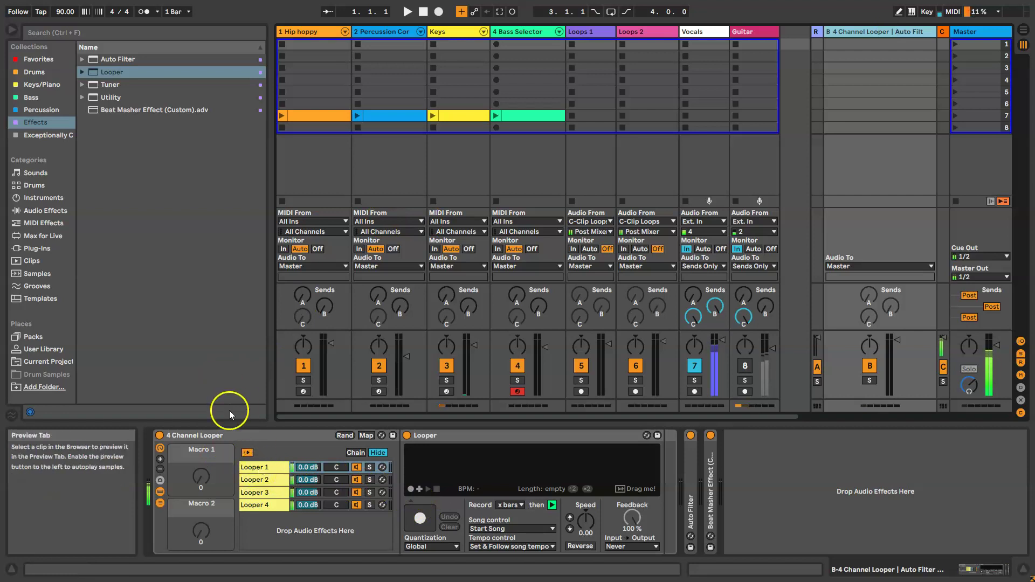
Record a short test loop in Looper 1, clear it, and return the stopped song to its start.
left_click(432, 521)
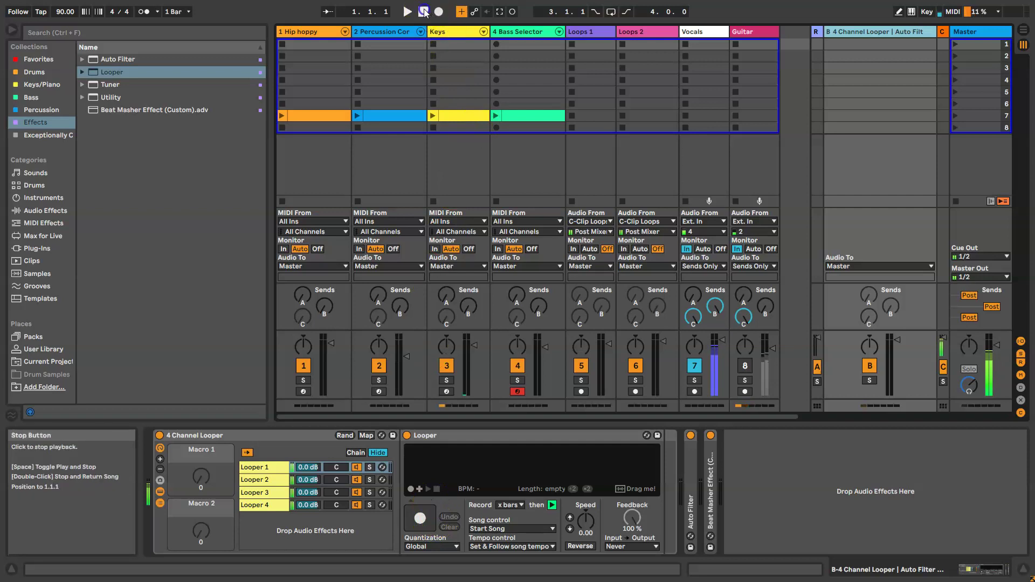
left_click(422, 519)
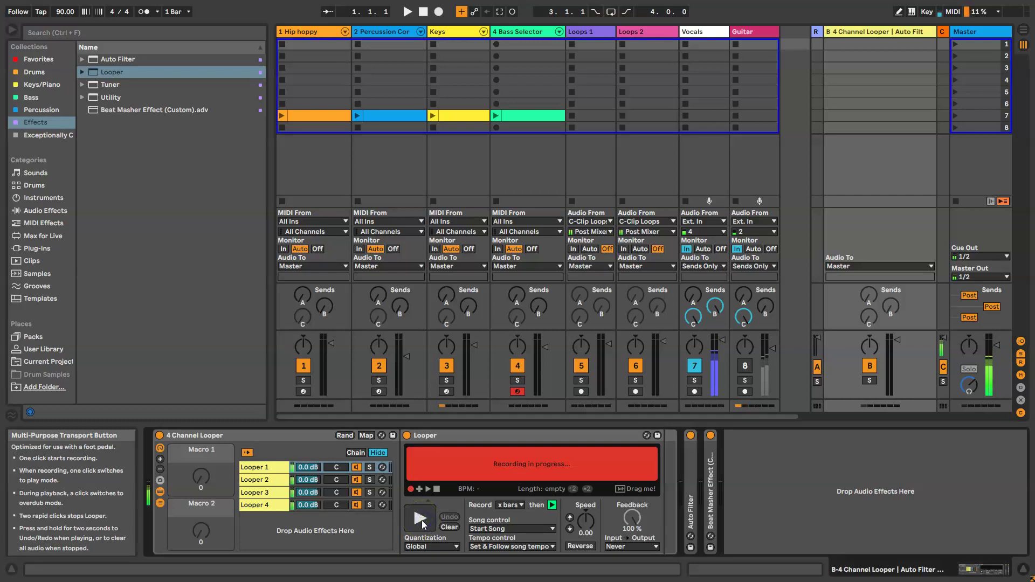
left_click(422, 520)
left_click(437, 490)
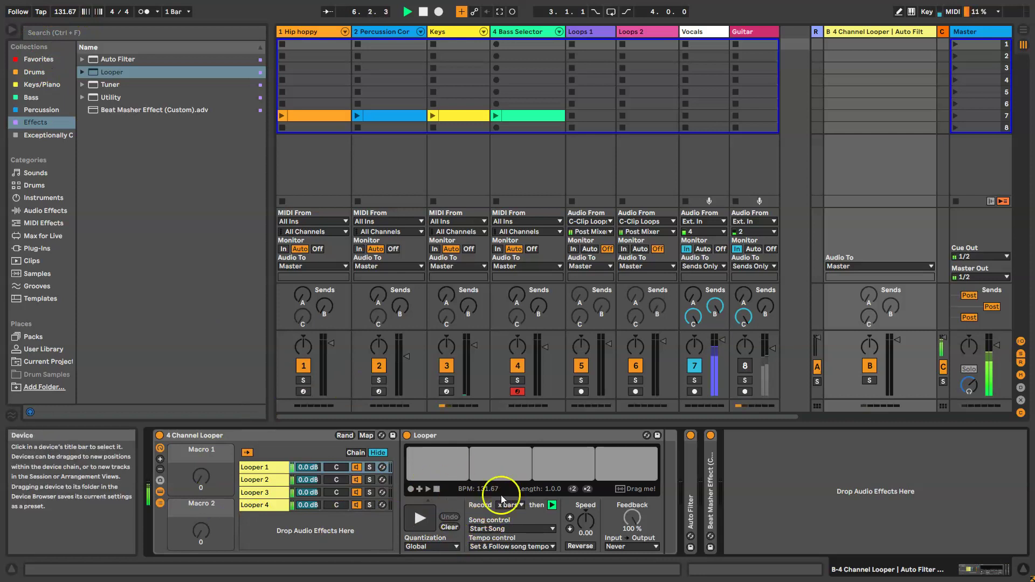
left_click(450, 527)
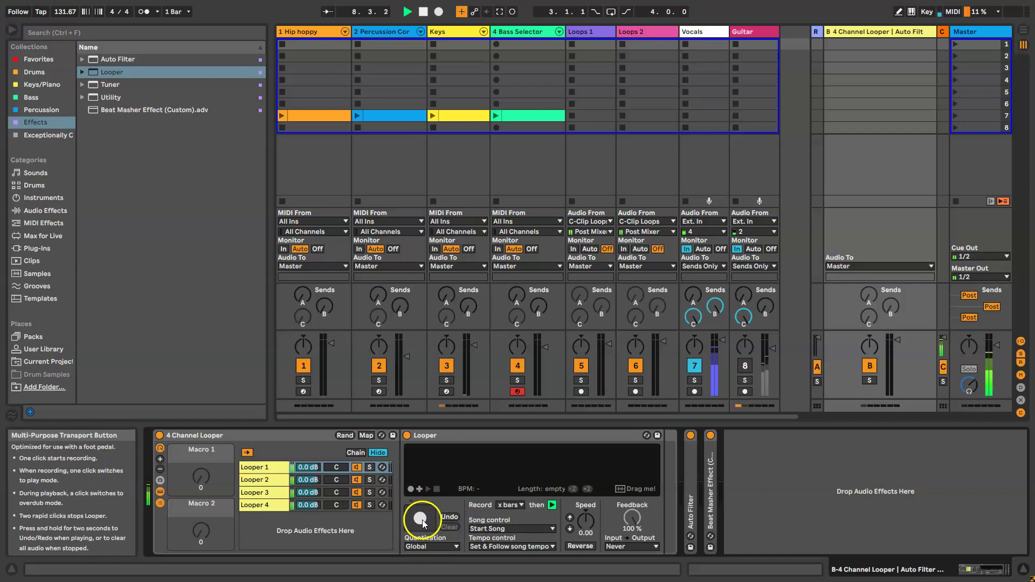
double_click(423, 12)
left_click(420, 16)
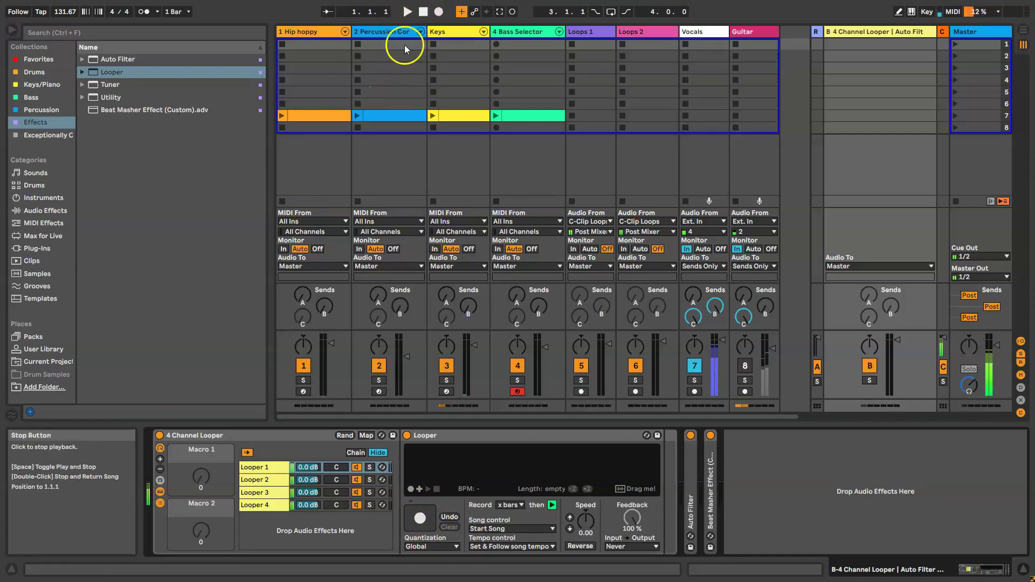
Record another short loop in Looper 1 so it sets the song tempo, clear the loop and stop playback.
left_click(421, 518)
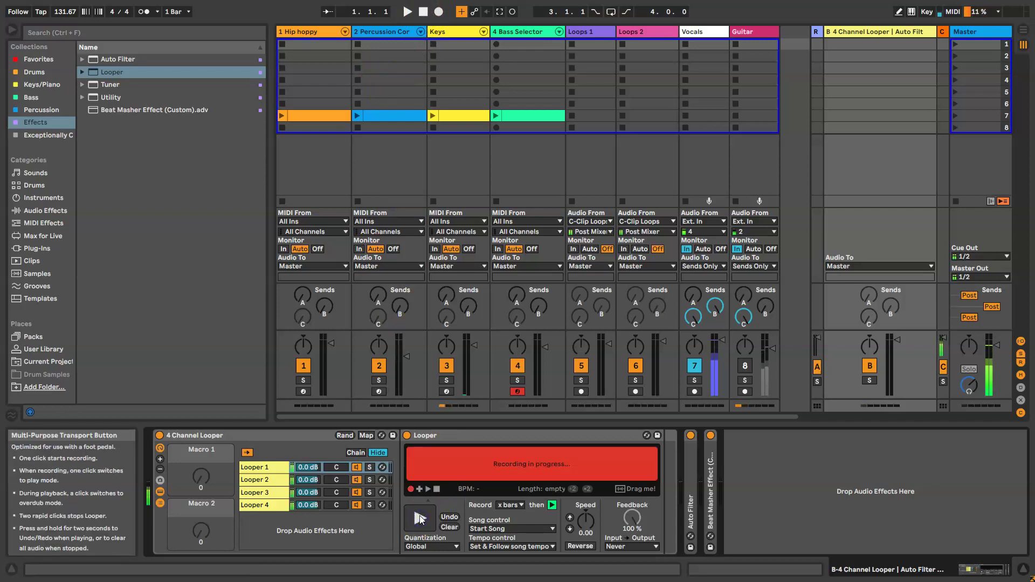
left_click(422, 522)
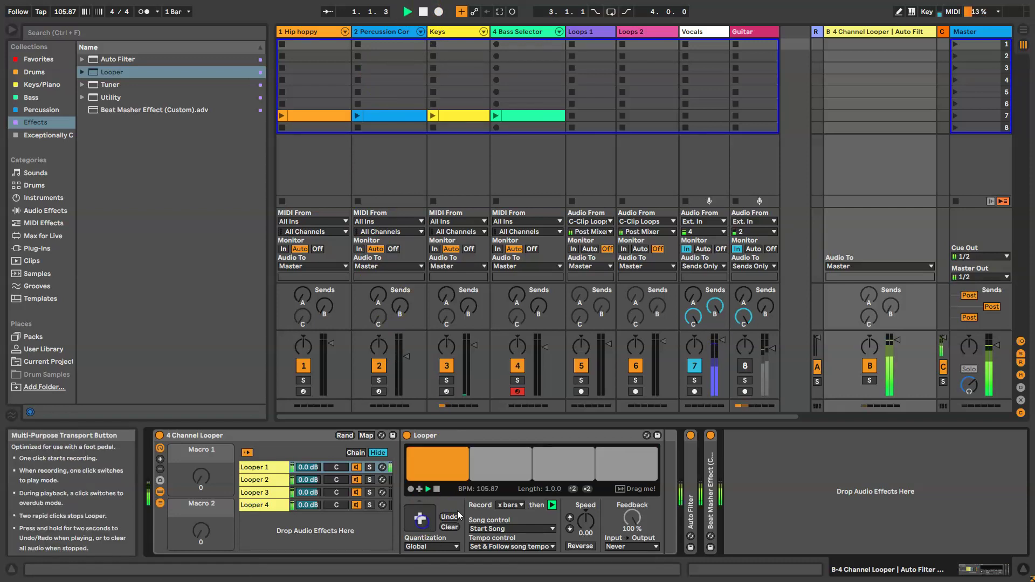
left_click(423, 12)
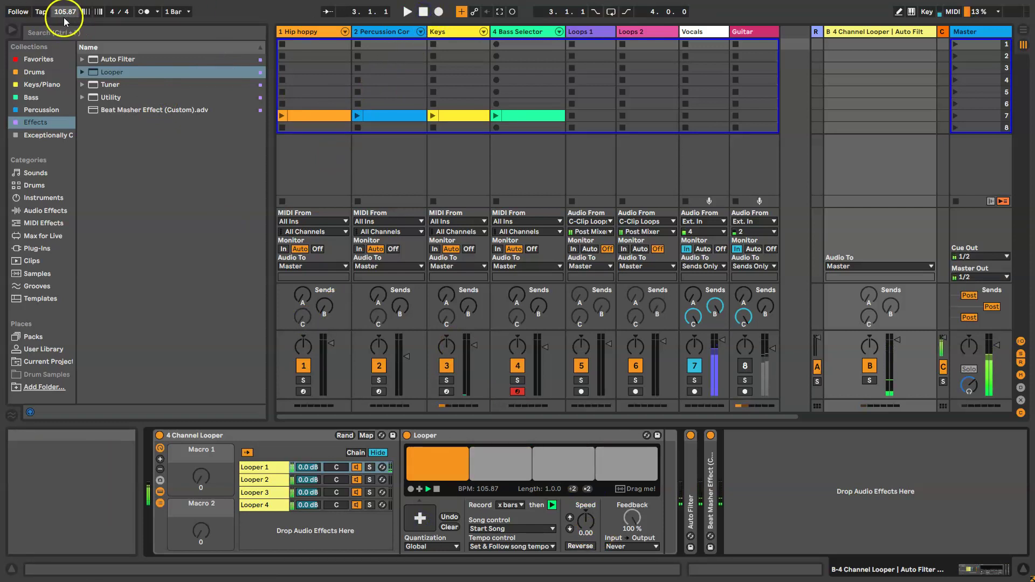
left_click(450, 527)
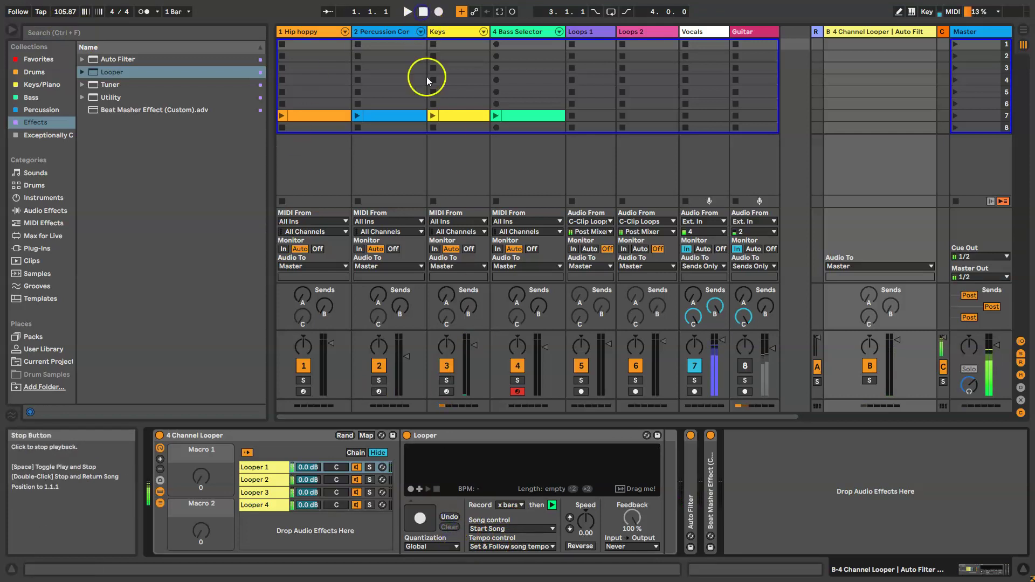
left_click(423, 12)
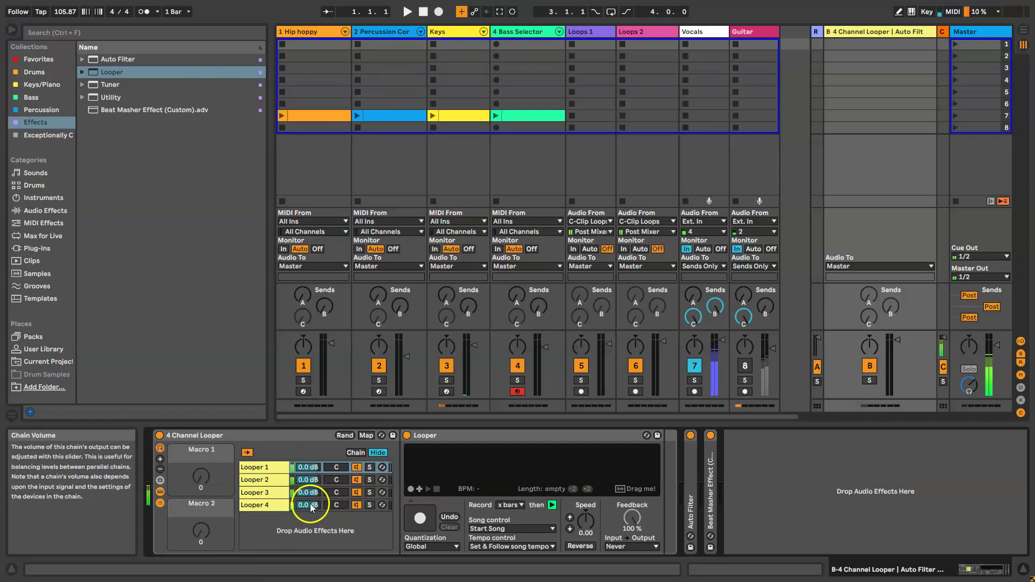
Compare the Looper devices in the rack's Looper 4, Looper 3 and Looper 1 chains.
left_click(266, 503)
left_click(248, 492)
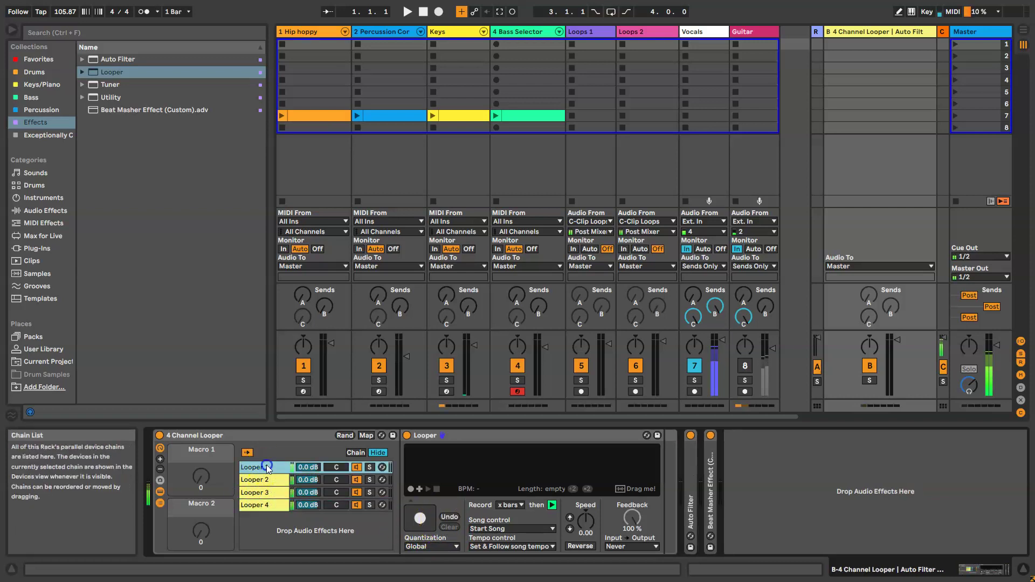
left_click(262, 506)
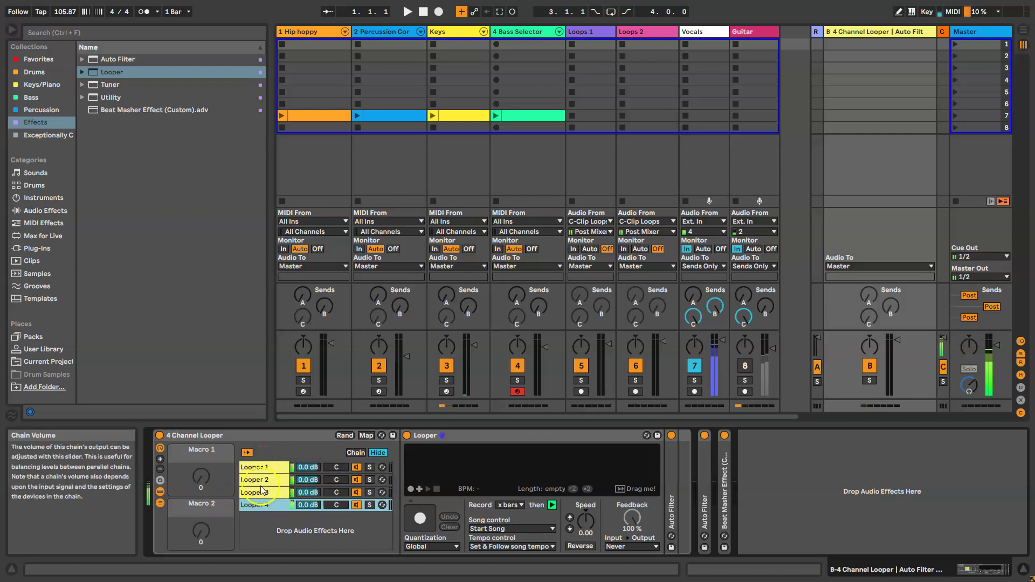
left_click(264, 468)
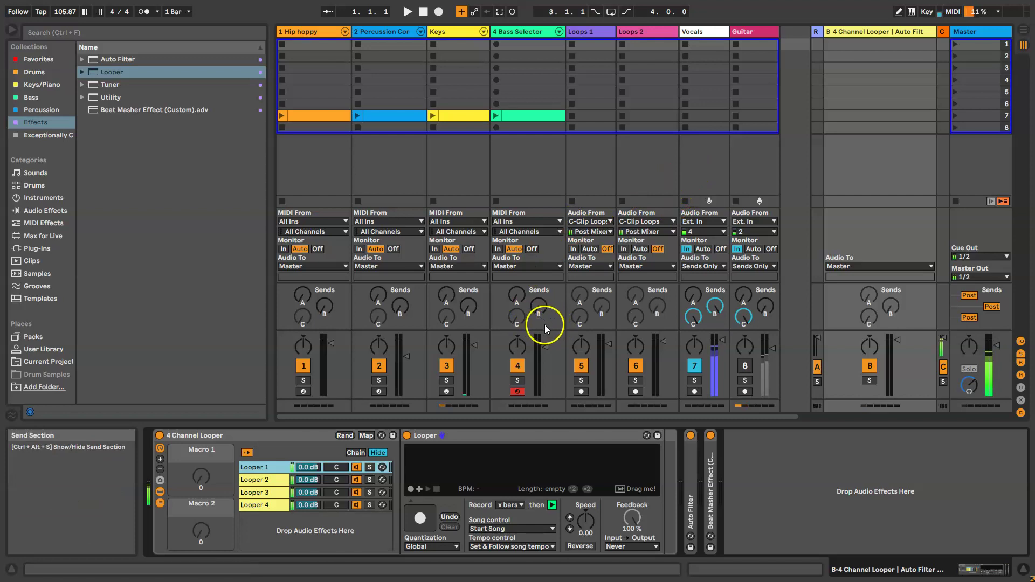
Demonstrate routing to the 4 Channel Looper return by switching send B on the Vocals and Guitar tracks between -inf and 0.0 dB.
left_click(849, 30)
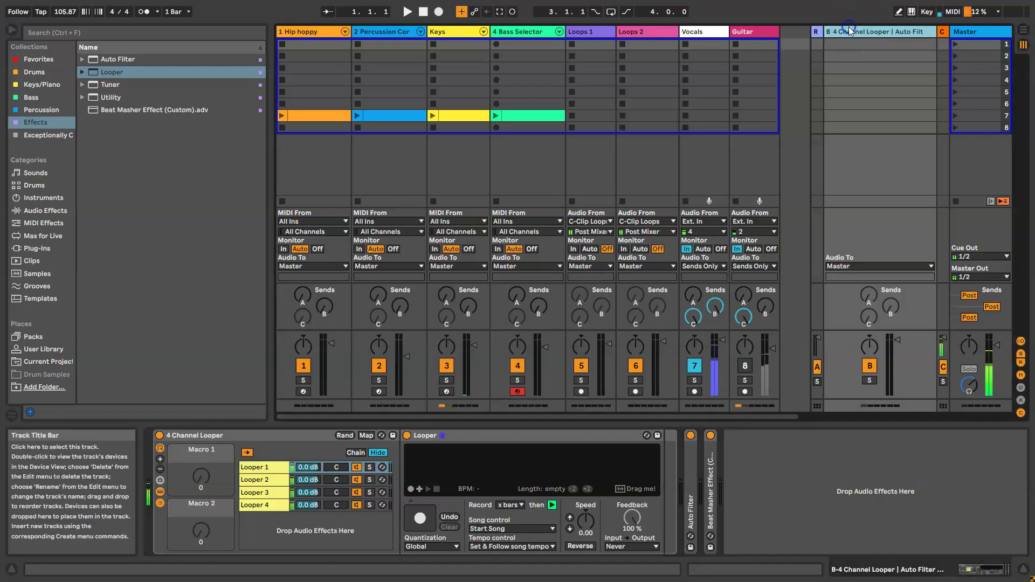
left_click(715, 309)
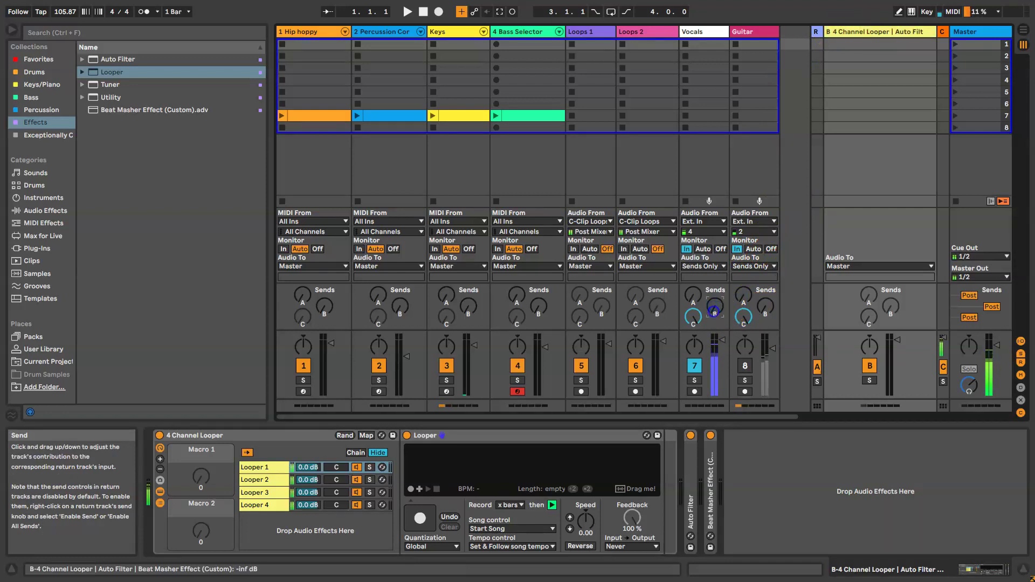
left_click_drag(711, 310, 718, 308)
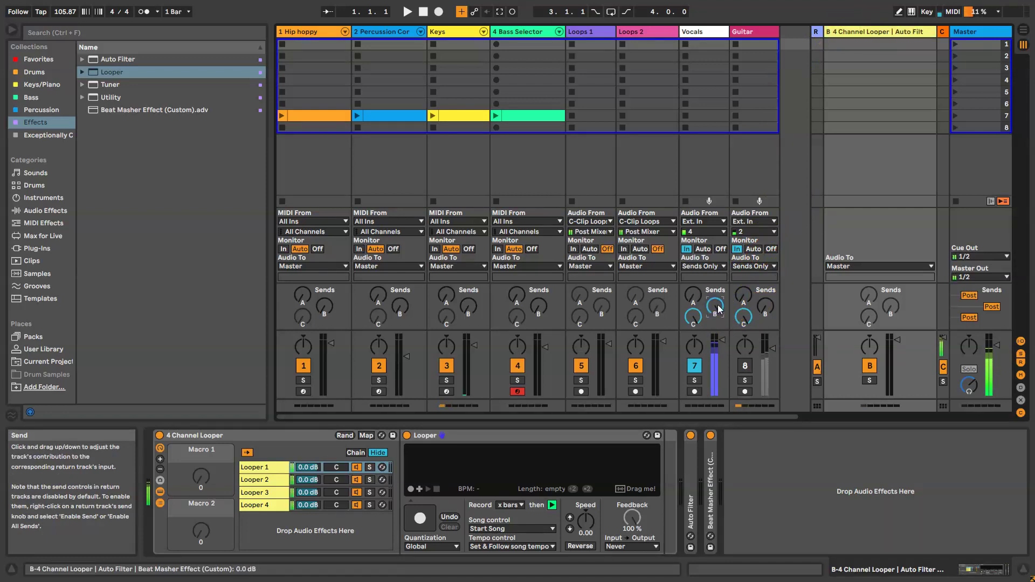
left_click(712, 318)
left_click_drag(721, 303, 715, 324)
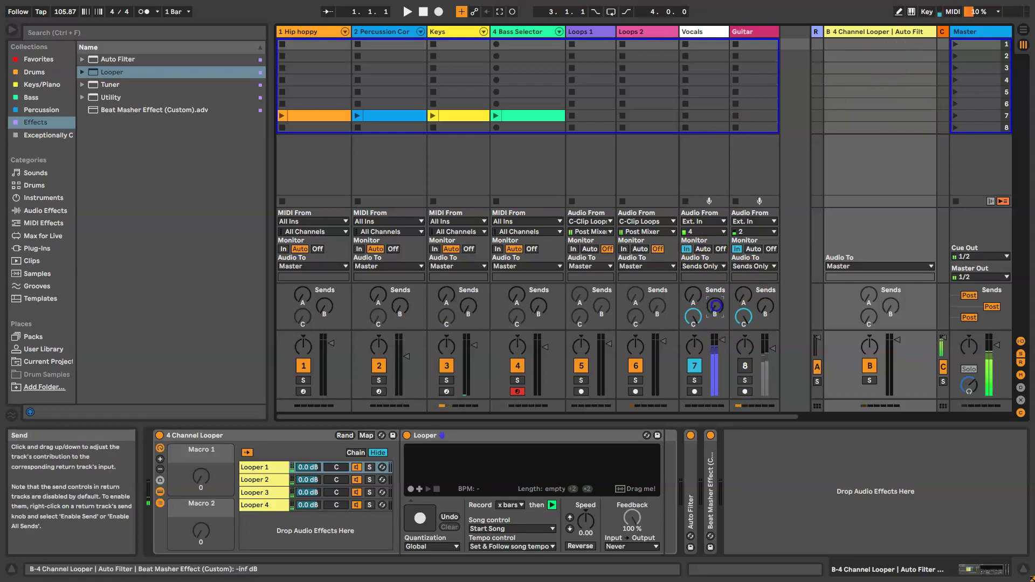
left_click_drag(765, 305, 765, 324)
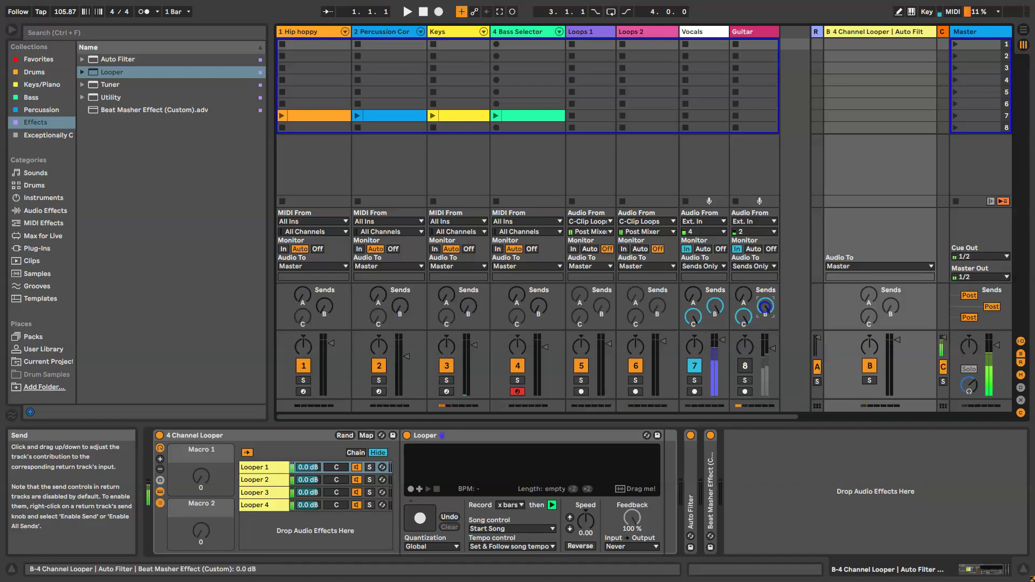
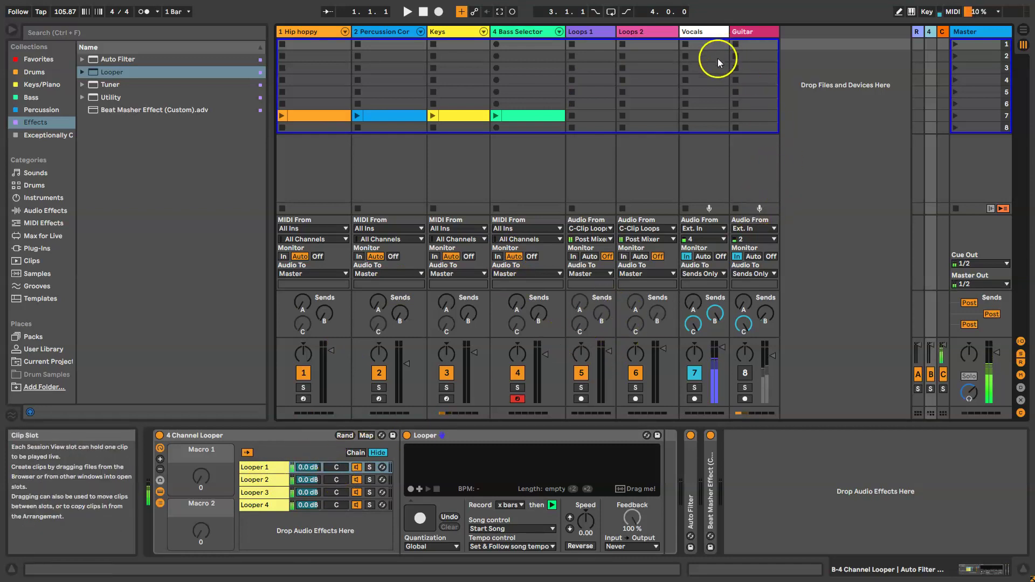
Try input monitoring on the Loops 1 track, arm the track for recording and enable the metronome.
left_click(580, 48)
left_click(573, 258)
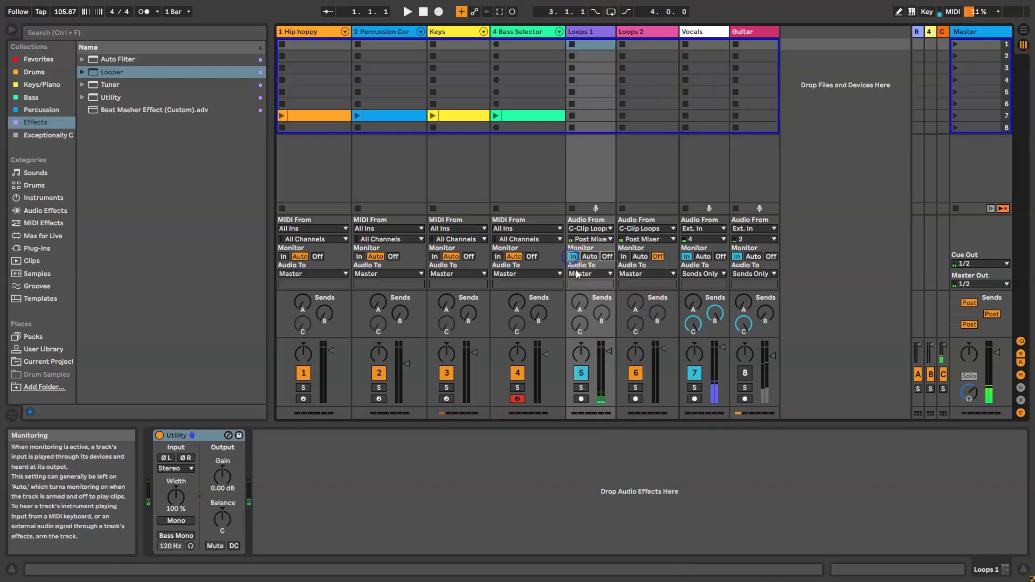
left_click(581, 399)
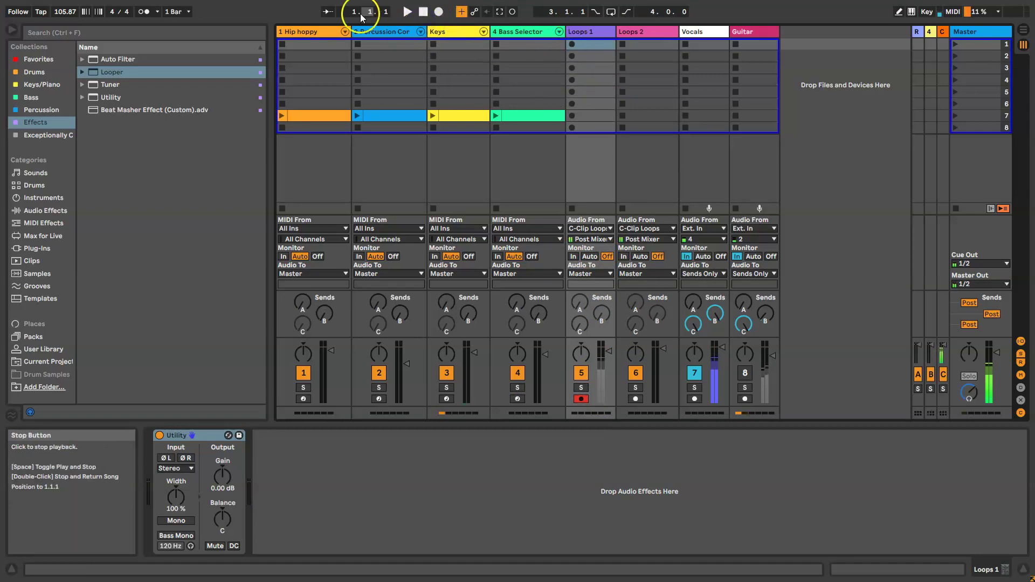
left_click(144, 12)
Record a clip into the first slot of the Loops 1 track, loop it back and stop playback.
left_click(407, 11)
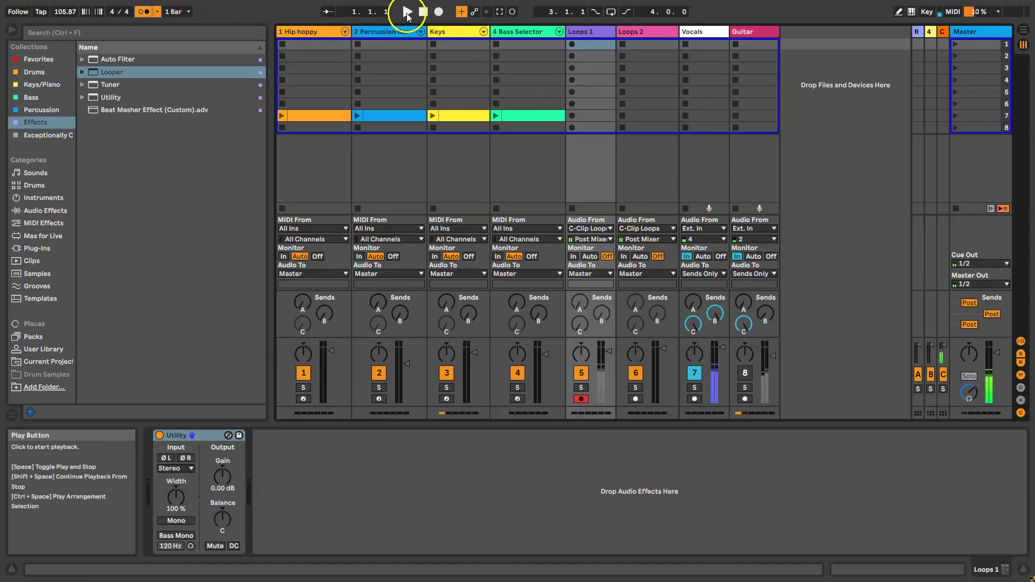
left_click(573, 45)
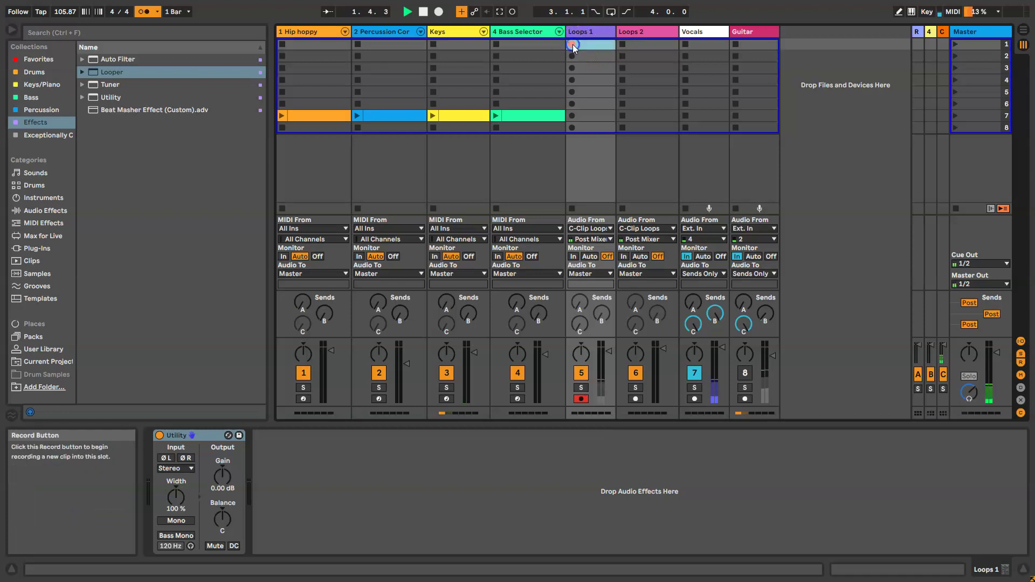
left_click(573, 43)
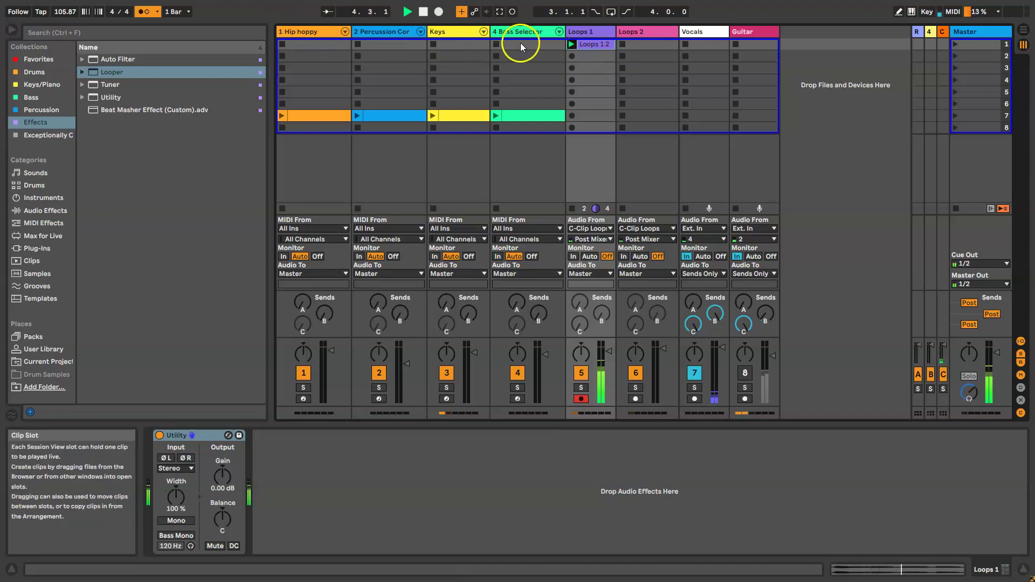
left_click(423, 11)
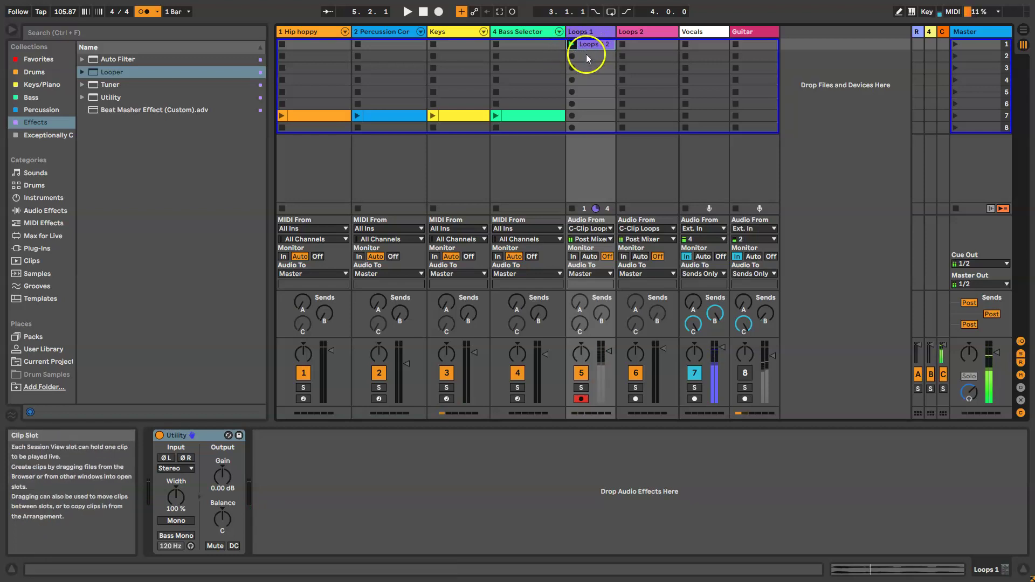
Delete the recorded clip from the Loops 1 track and show the 4 Channel Looper return track's rack.
left_click(620, 46)
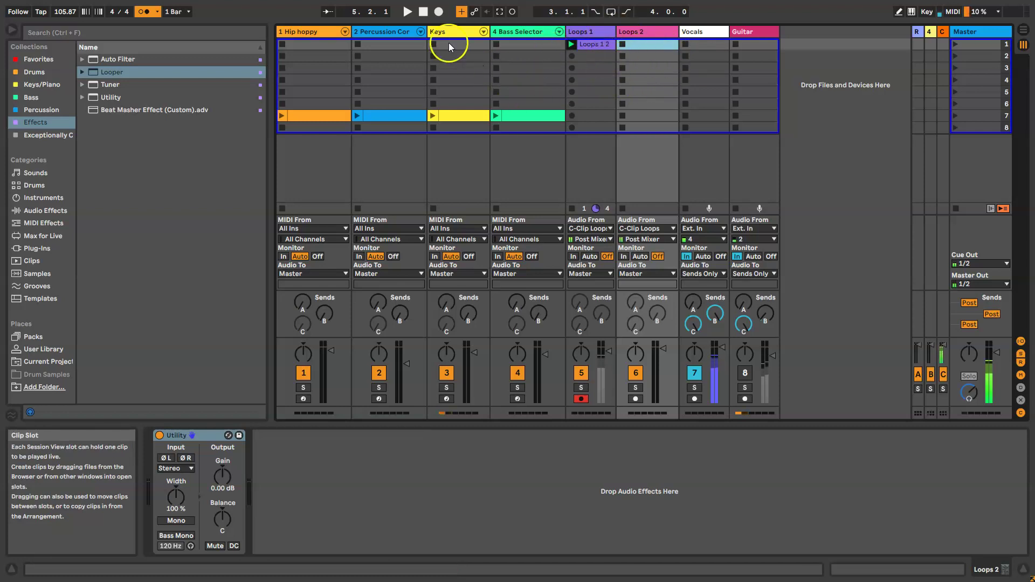
left_click(423, 11)
left_click(584, 43)
key("Delete")
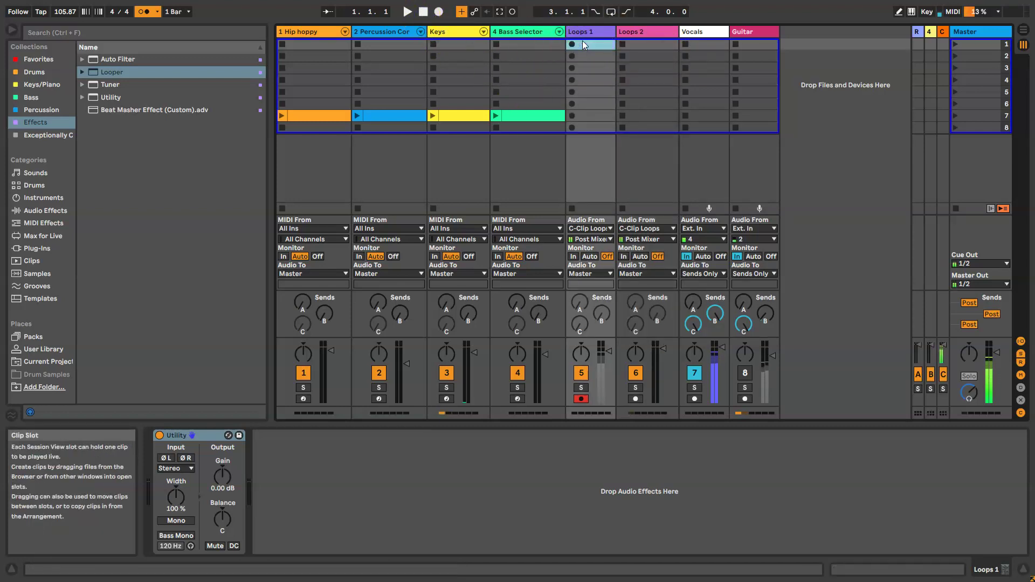
left_click(932, 33)
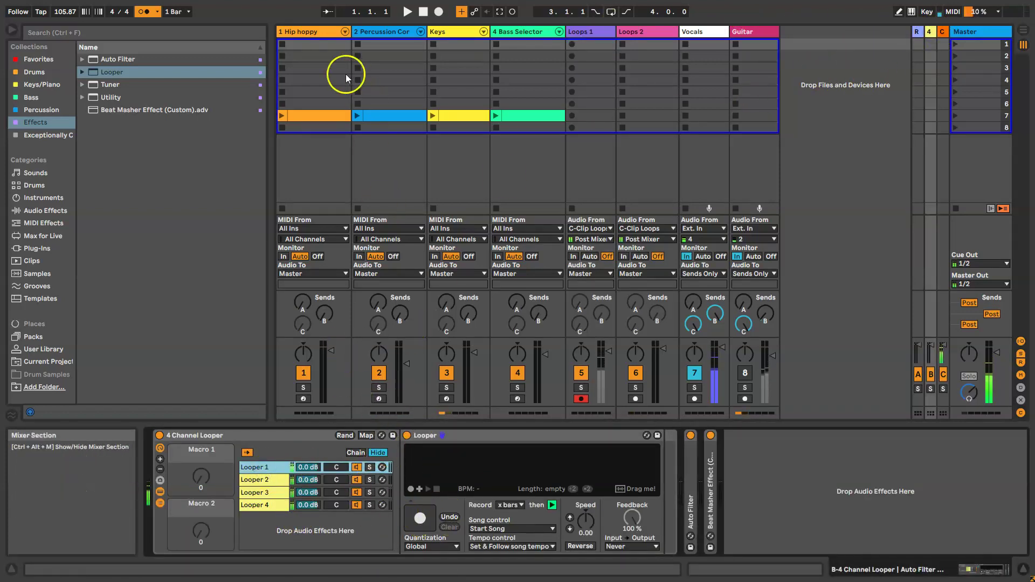
Start playback and record a two-bar loop into Looper 1 of the 4 Channel Looper rack.
left_click(406, 16)
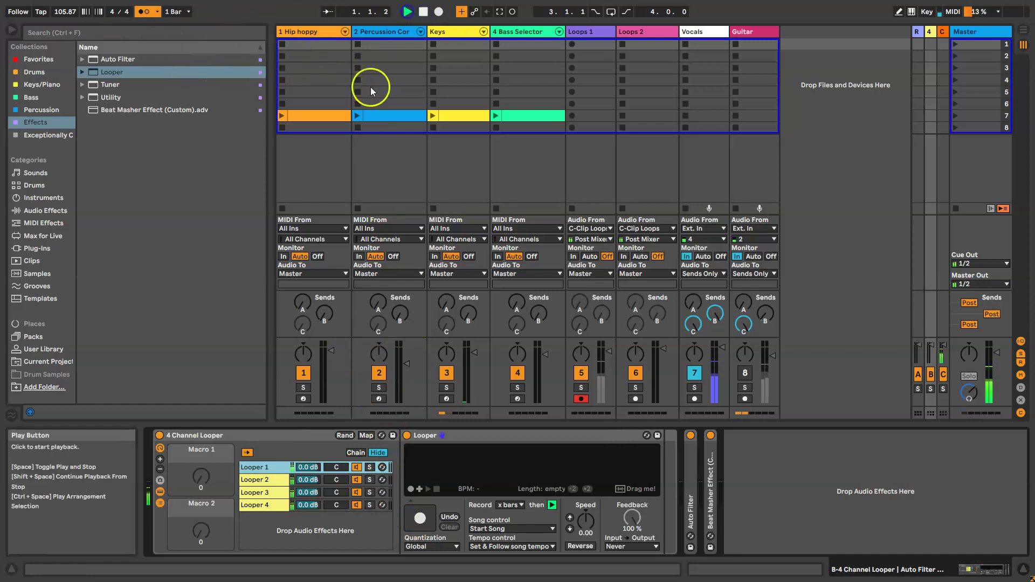
left_click(422, 519)
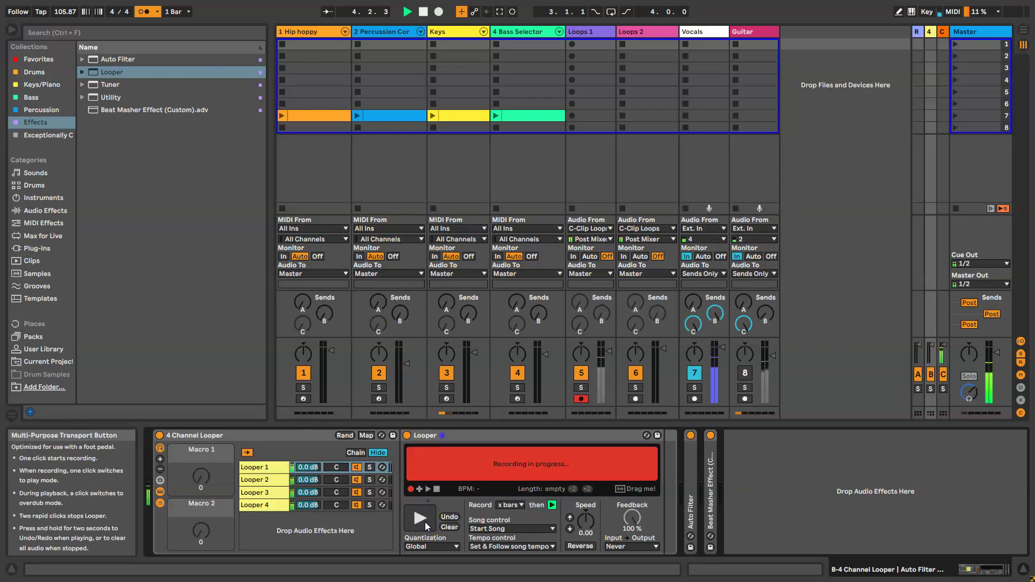
left_click(425, 520)
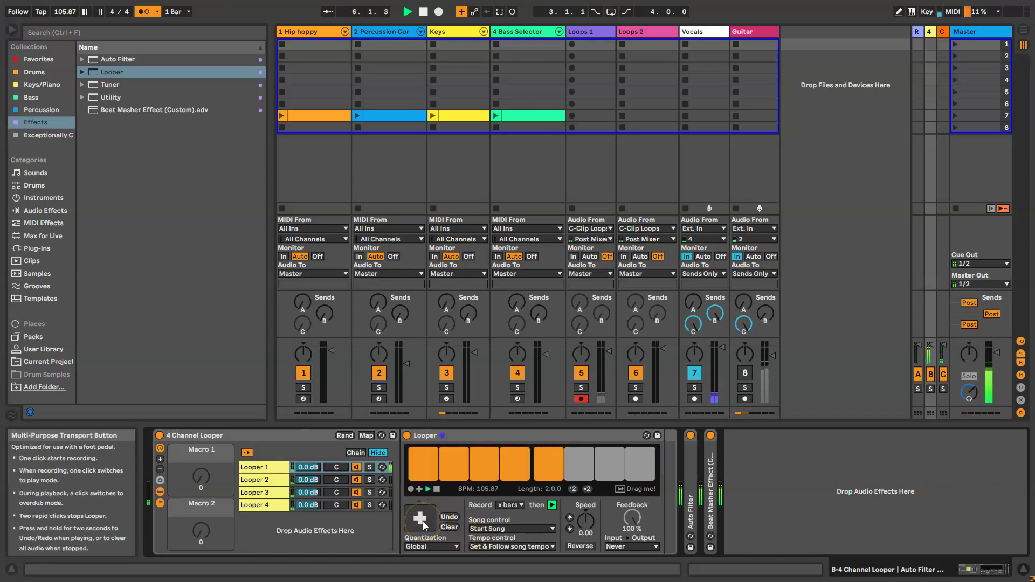
Overdub a layer onto the loop in Looper 1, return it to playback, and stop both the Looper and the transport.
left_click(422, 521)
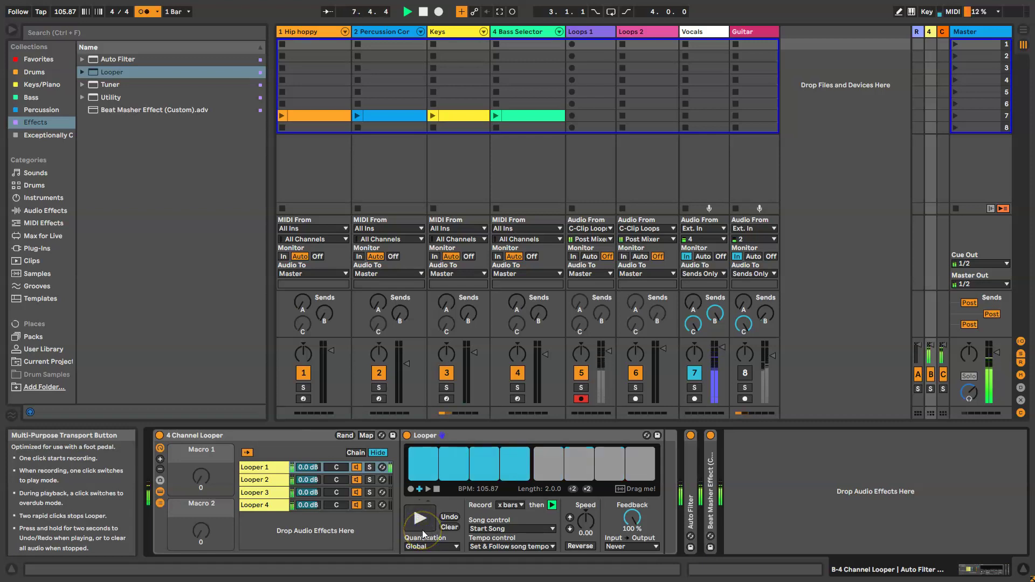
left_click(426, 523)
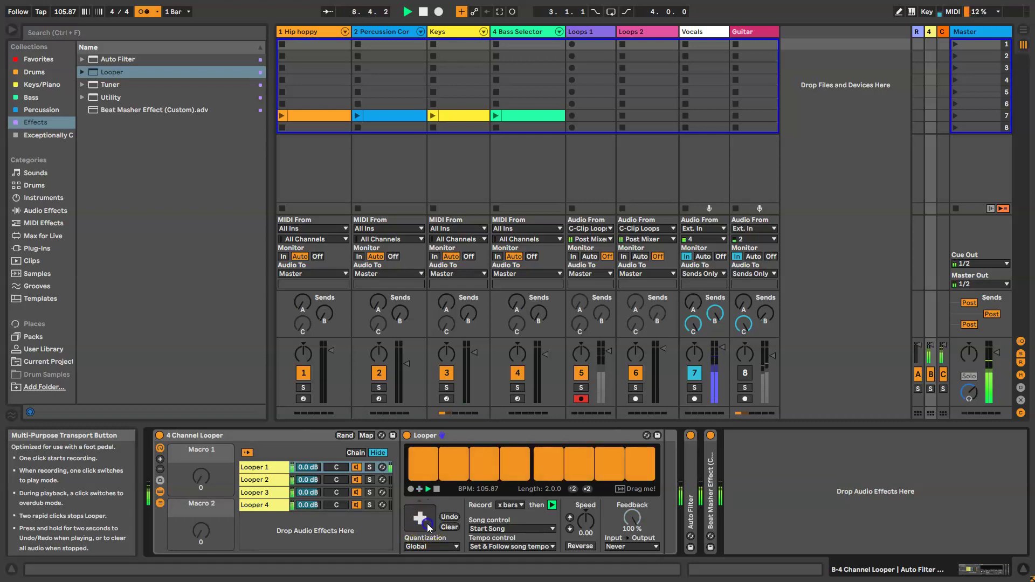
left_click(450, 527)
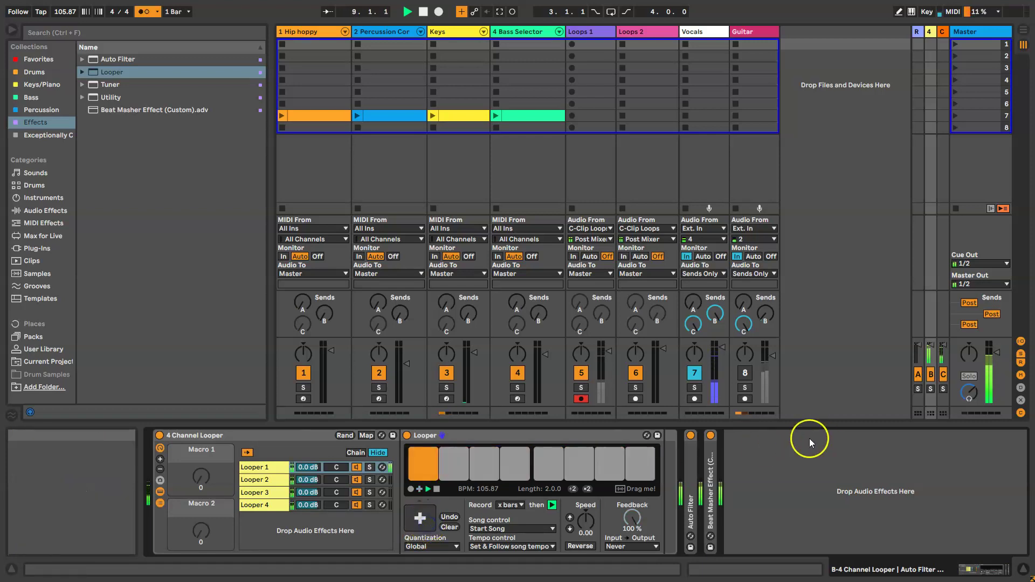
left_click(436, 489)
double_click(423, 11)
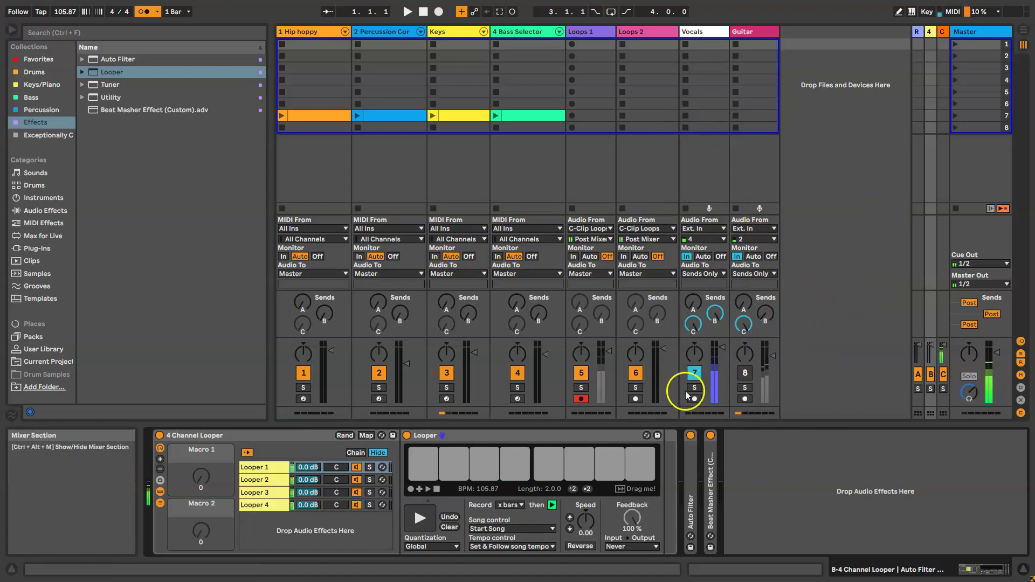
Export Looper 1's audio as a clip into the first slot of Loops 1 and clear the Looper.
left_click_drag(620, 489, 599, 44)
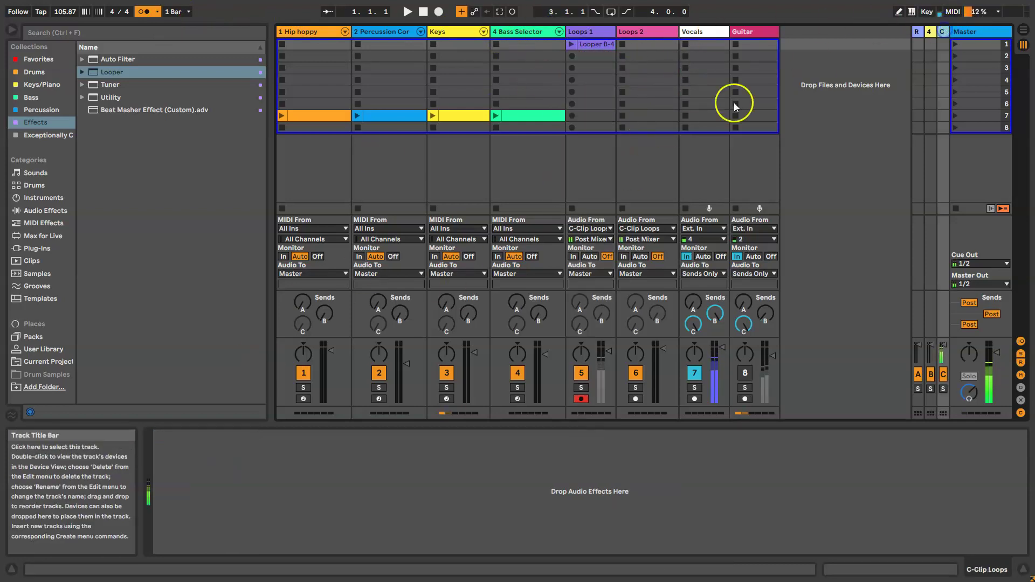
left_click(930, 32)
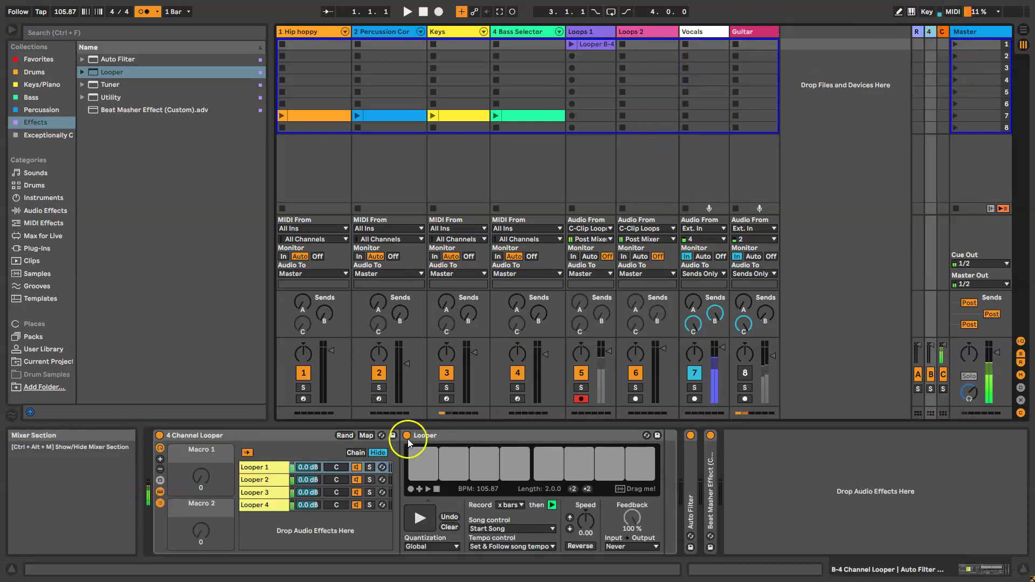
left_click(449, 526)
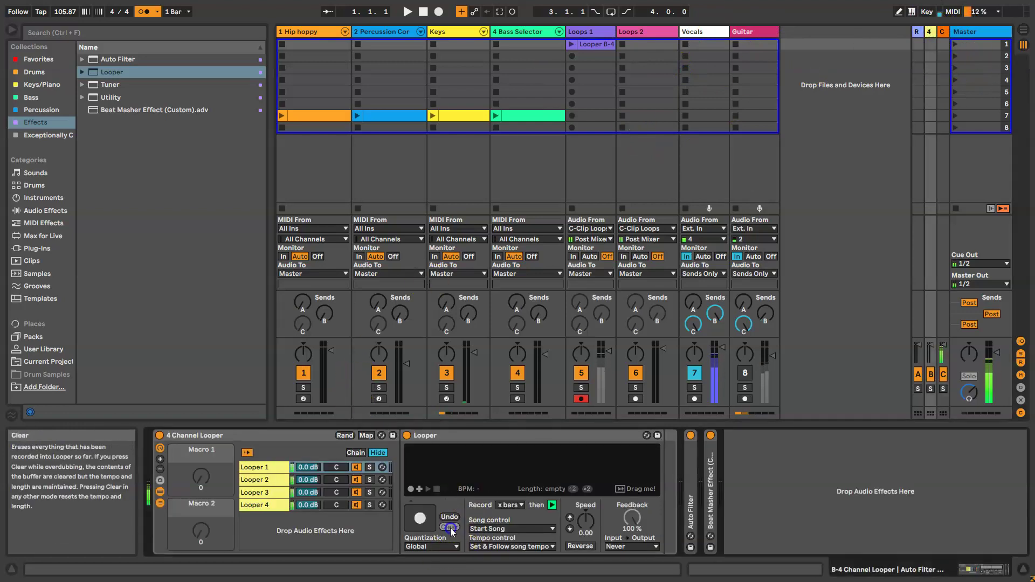
Play the exported clip on Loops 1, delete it and switch the metronome off.
left_click(571, 43)
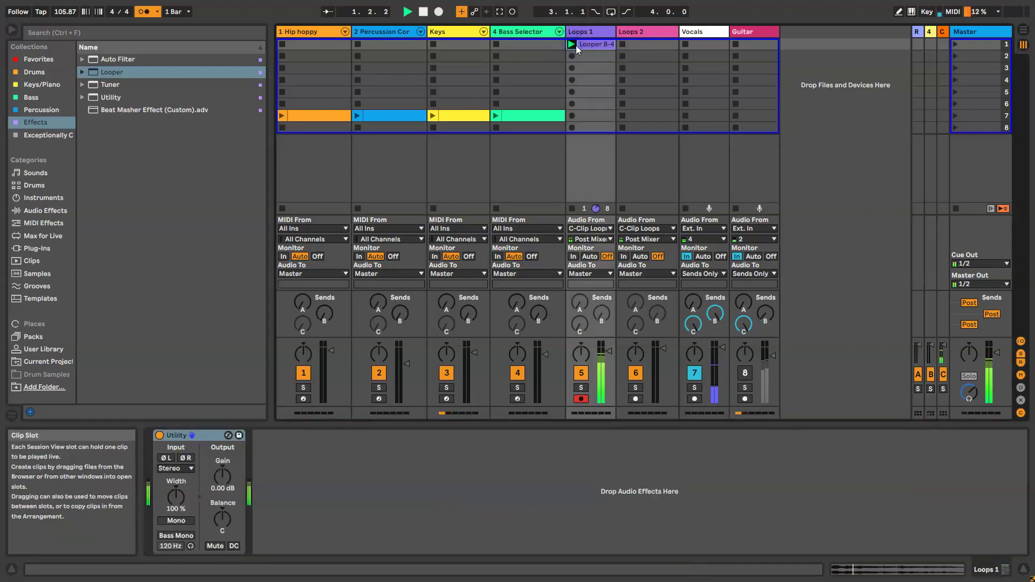
left_click(423, 11)
key("Delete")
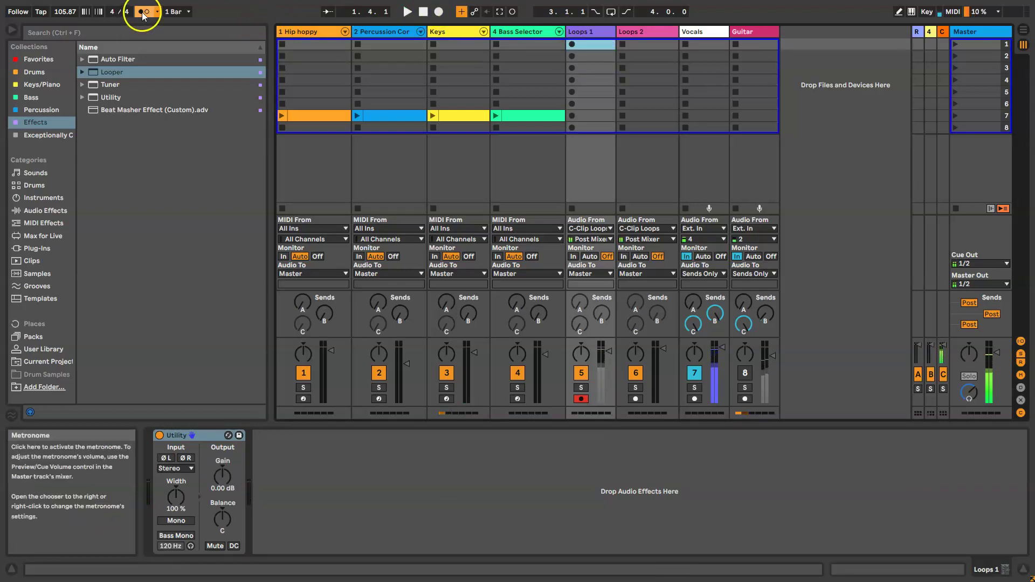
left_click(867, 132)
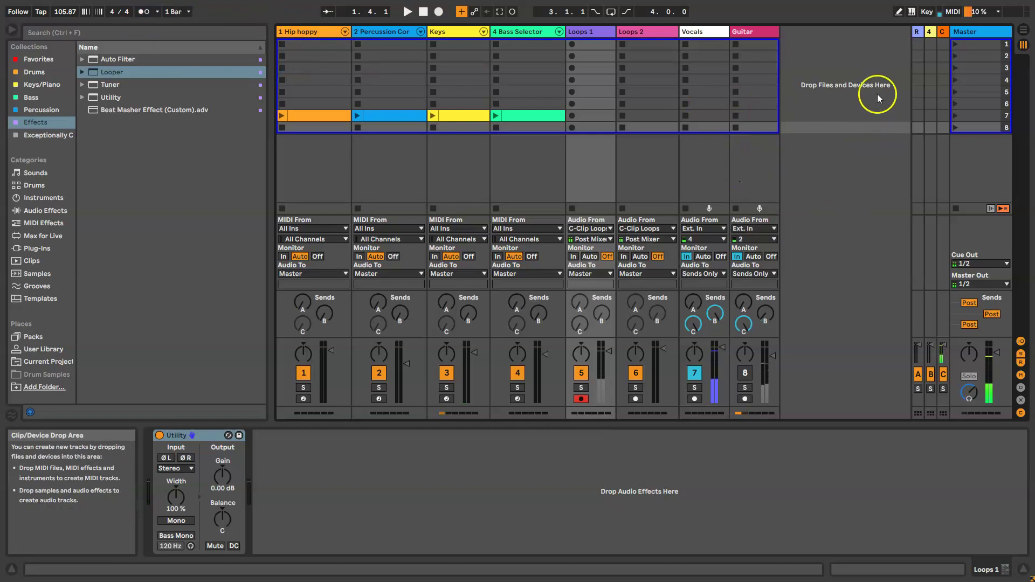
Widen the 4 Channel Looper return track and review the Hip hoppy, Percussion, Keys and Bass Selector tracks.
left_click(928, 31)
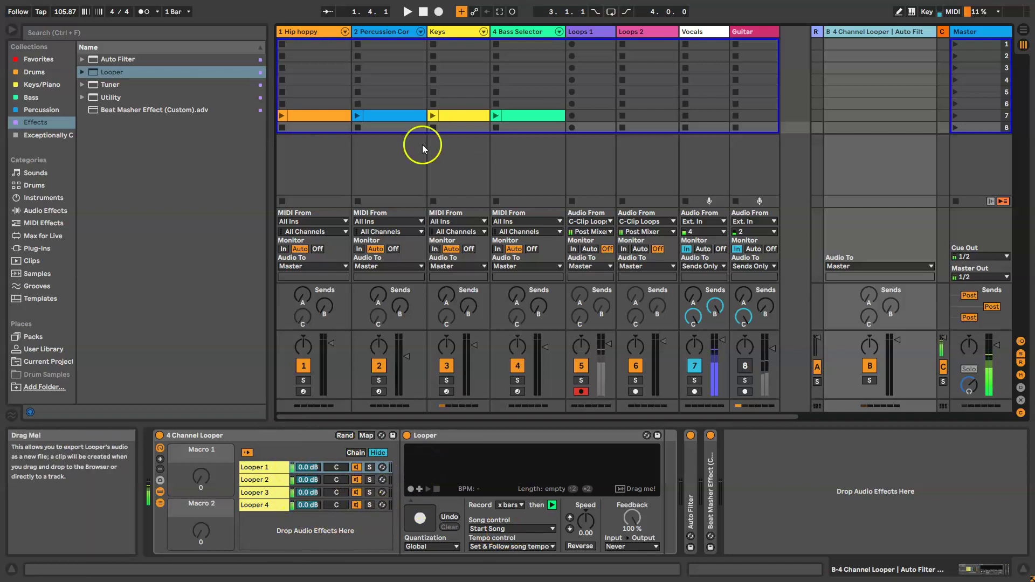
left_click(316, 46)
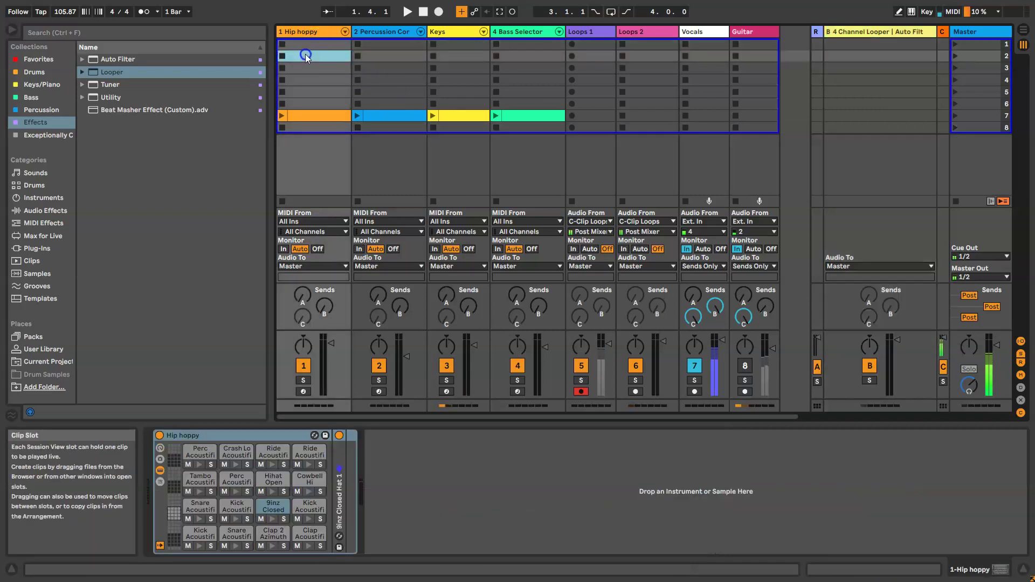
left_click(391, 57)
left_click(448, 44)
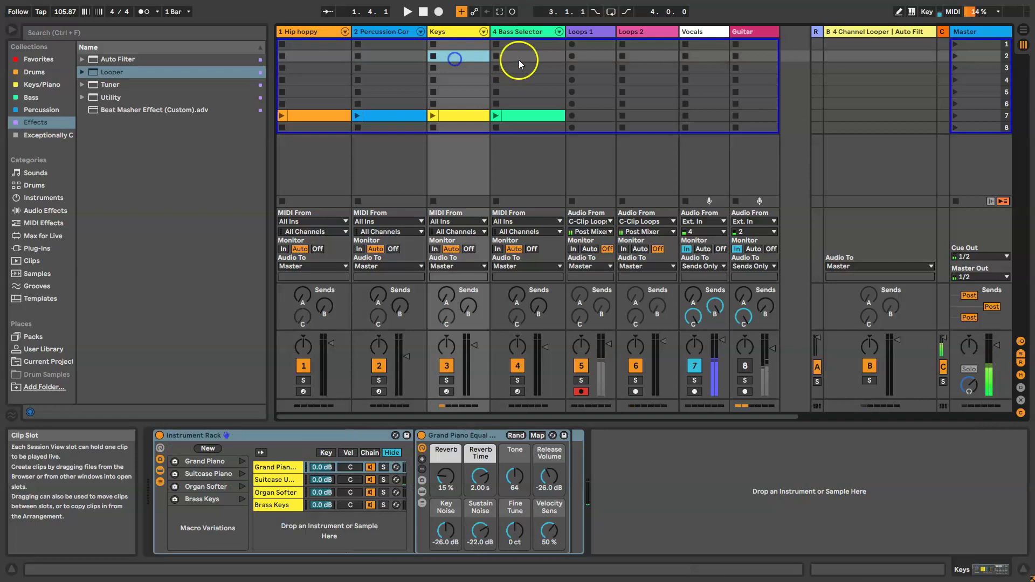
left_click(518, 60)
left_click(517, 68)
left_click(520, 48)
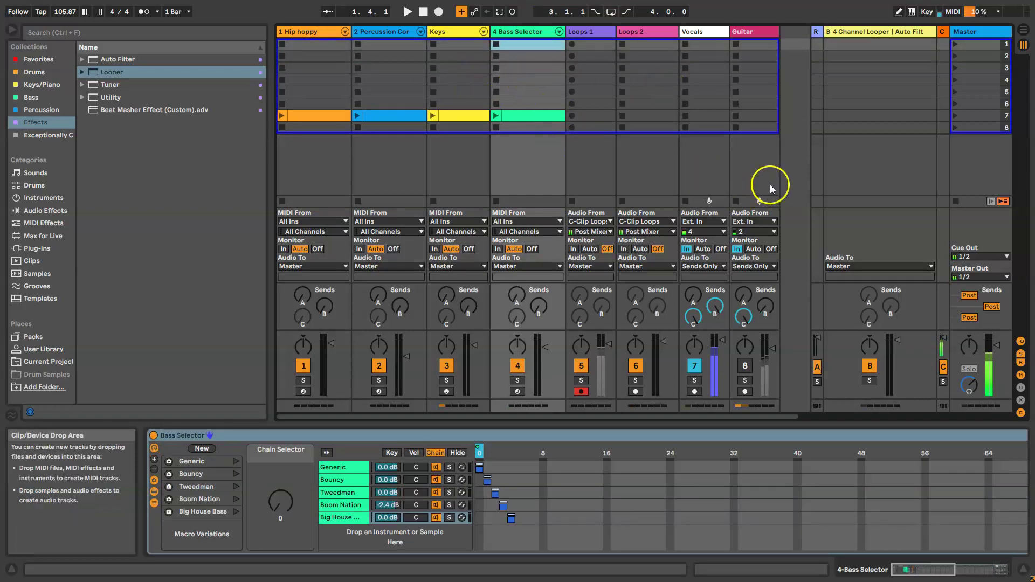
Compare the Loops 1 and Loops 2 tracks with the Looper 3 chain on the 4 Channel Looper return.
left_click(624, 32)
left_click(598, 33)
left_click(651, 31)
left_click(597, 34)
left_click(652, 31)
left_click(879, 34)
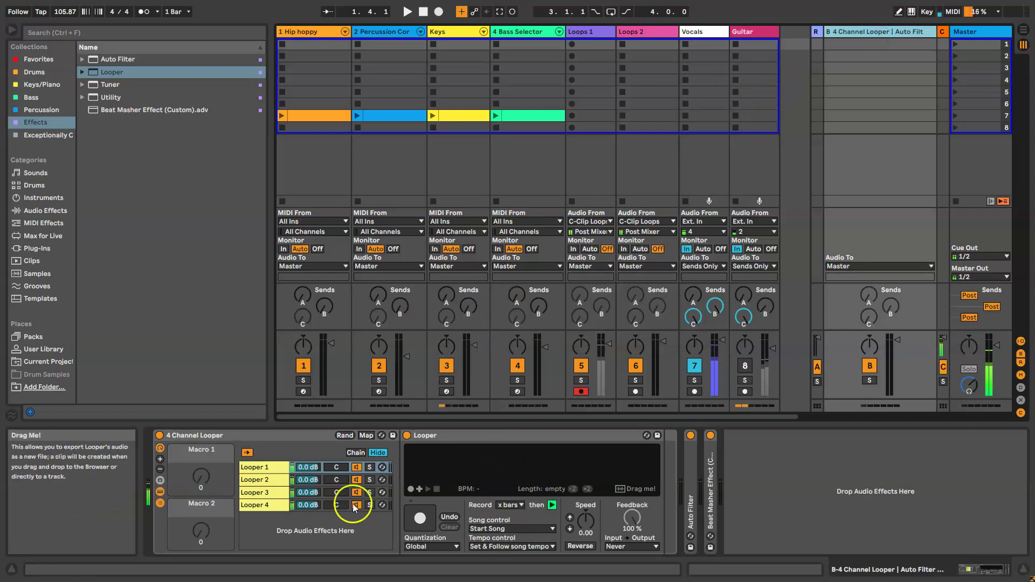
left_click(258, 492)
left_click_drag(623, 489, 822, 469)
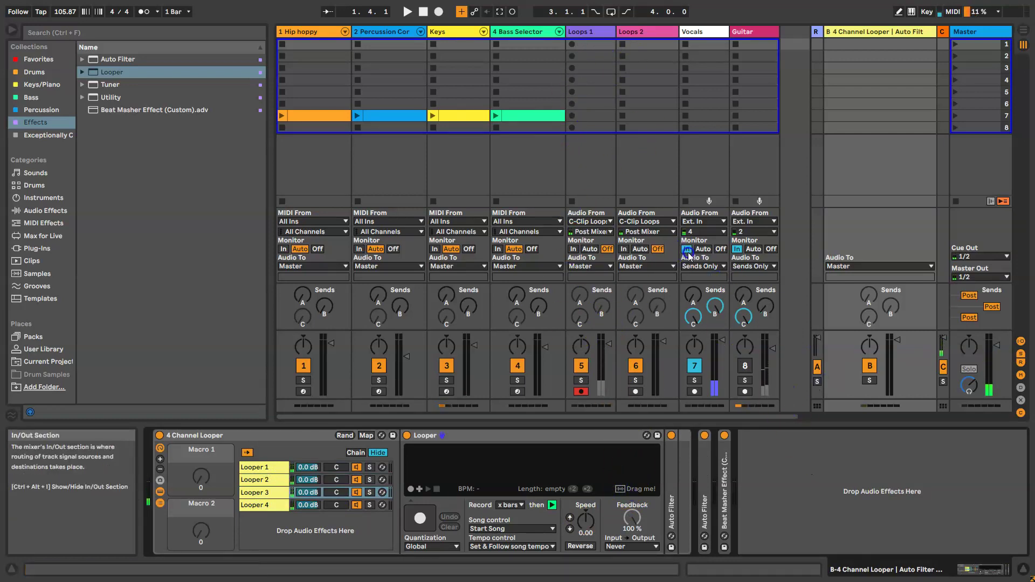
Choose C-Clip Loops as the audio input of Loops 1 and widen the Clip Loops return track.
left_click(601, 222)
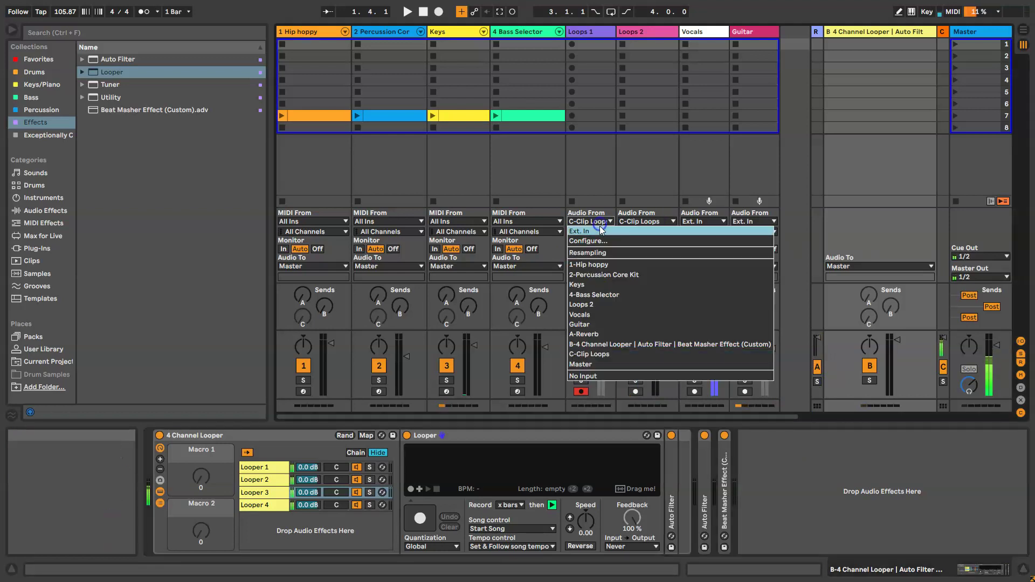
left_click(593, 354)
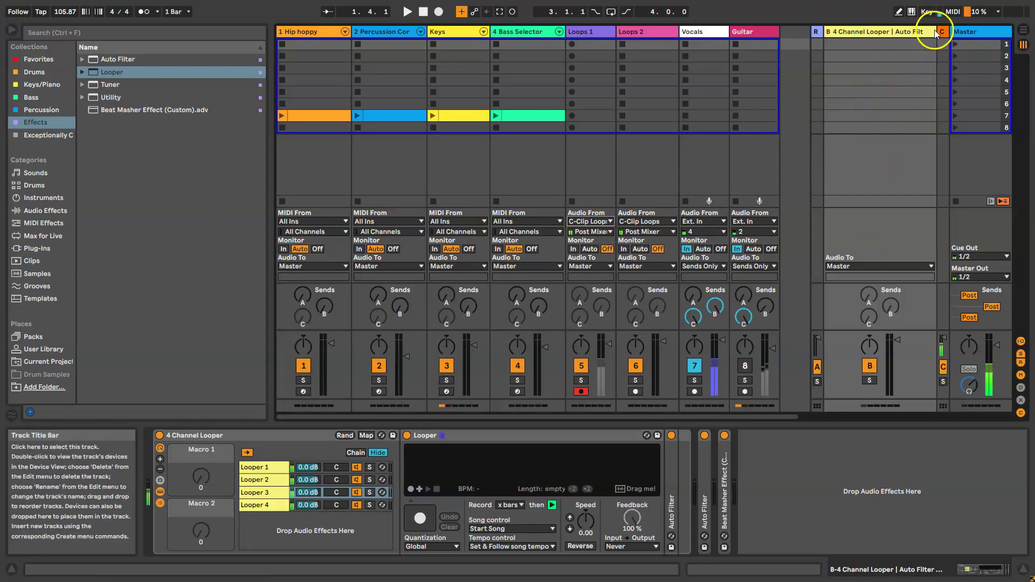
mouse_move(825, 31)
left_mouse_down()
mouse_move(941, 33)
mouse_move(825, 33)
left_mouse_up()
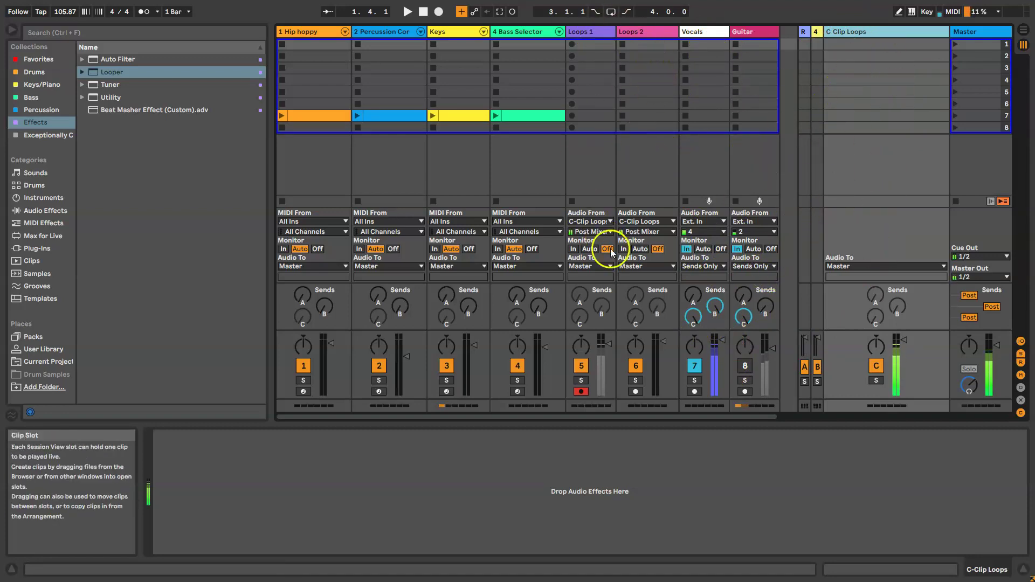
left_click(594, 222)
left_click(608, 353)
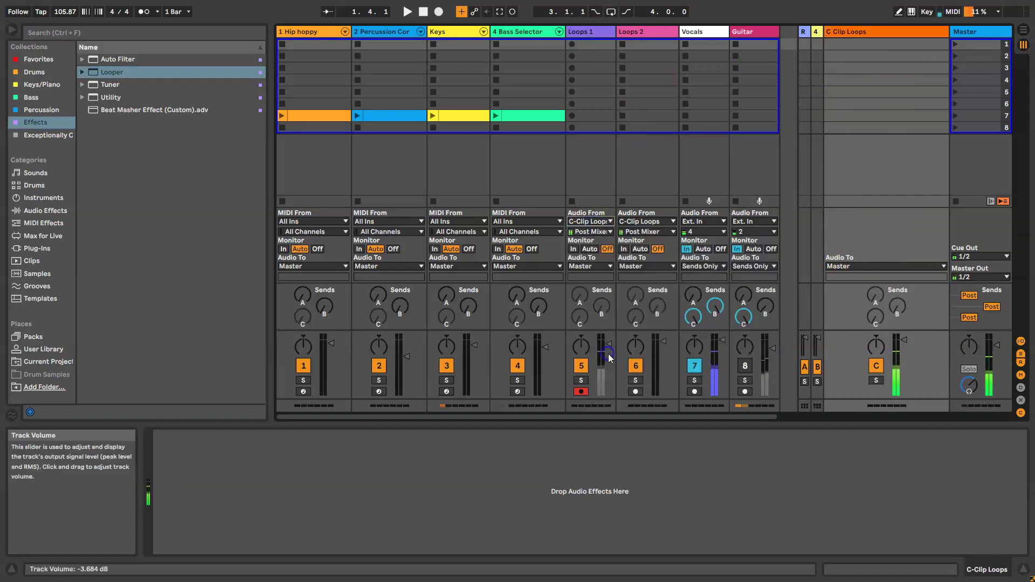
Set input monitoring to Off on the Loops 1 and Loops 2 tracks.
left_click(657, 249)
left_click(607, 249)
left_click(658, 249)
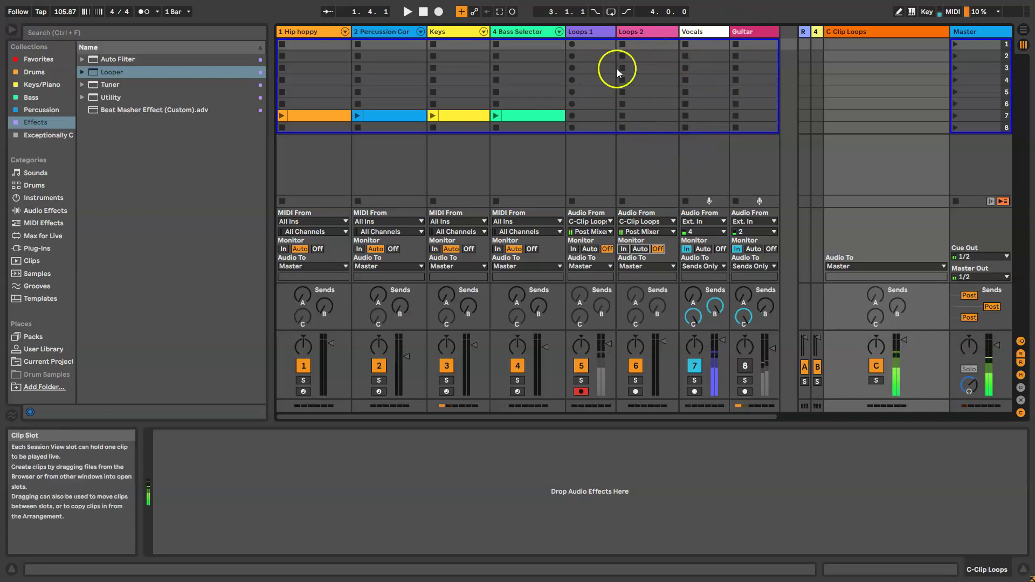
Record a one-bar loop into Looper 1 on the 4 Channel Looper return and stop the Looper.
left_click(820, 31)
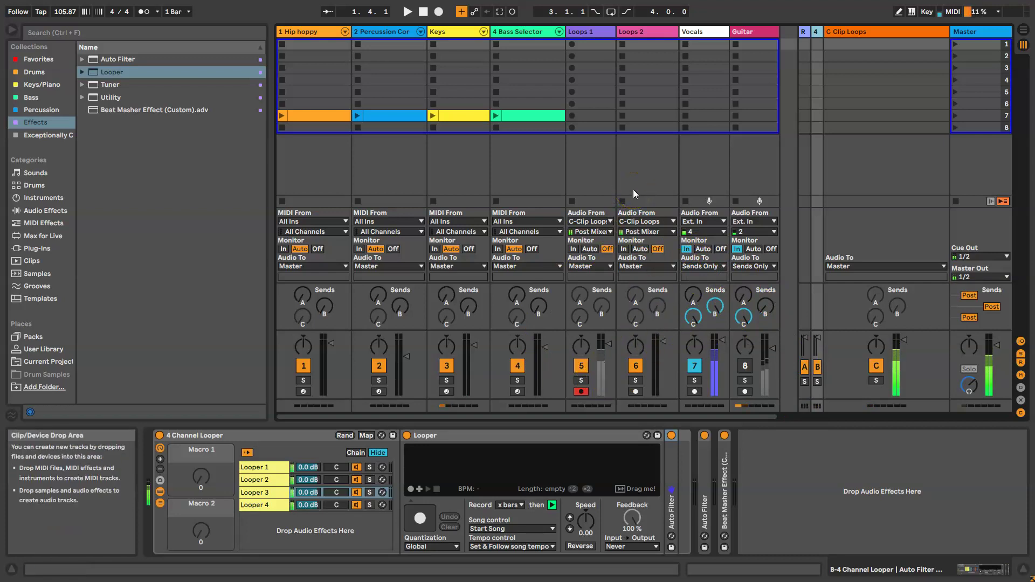
left_click(423, 11)
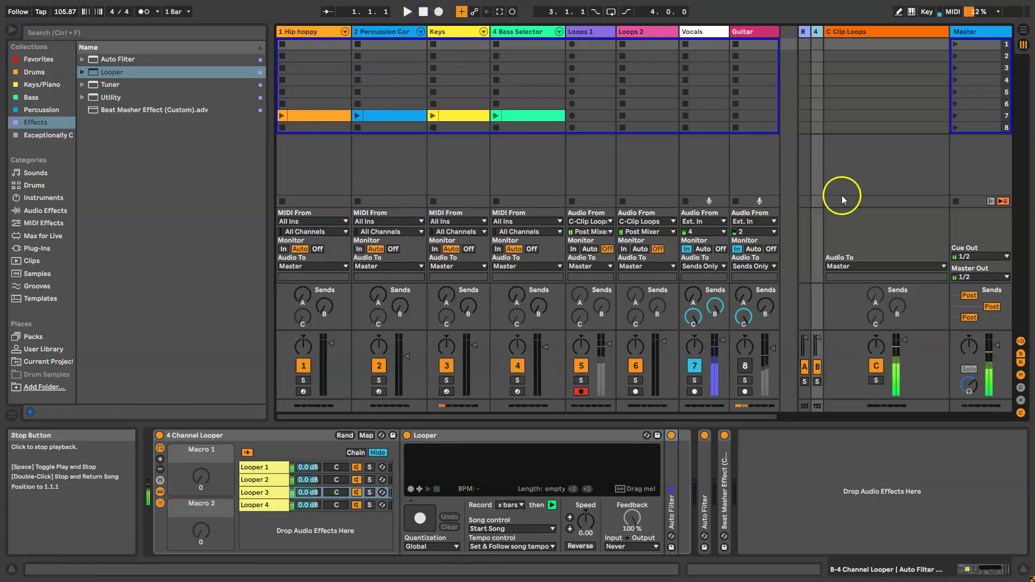
left_click(345, 468)
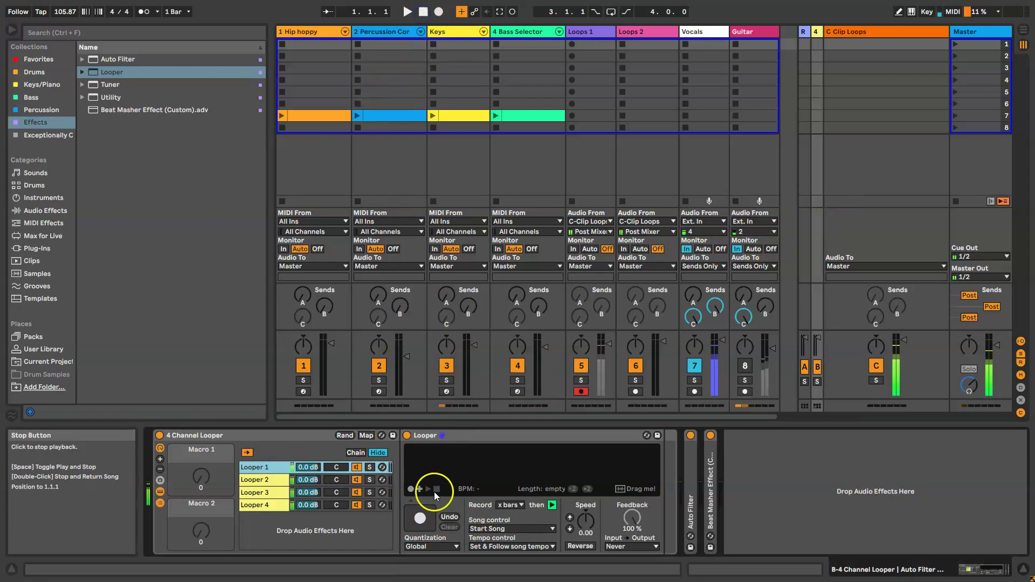
left_click(429, 519)
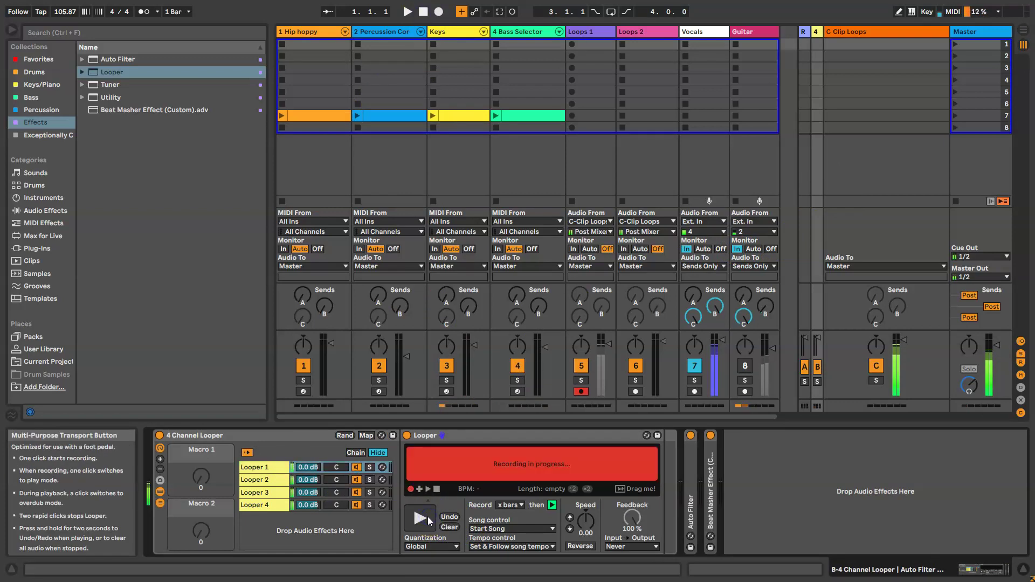
left_click(429, 519)
left_click(438, 489)
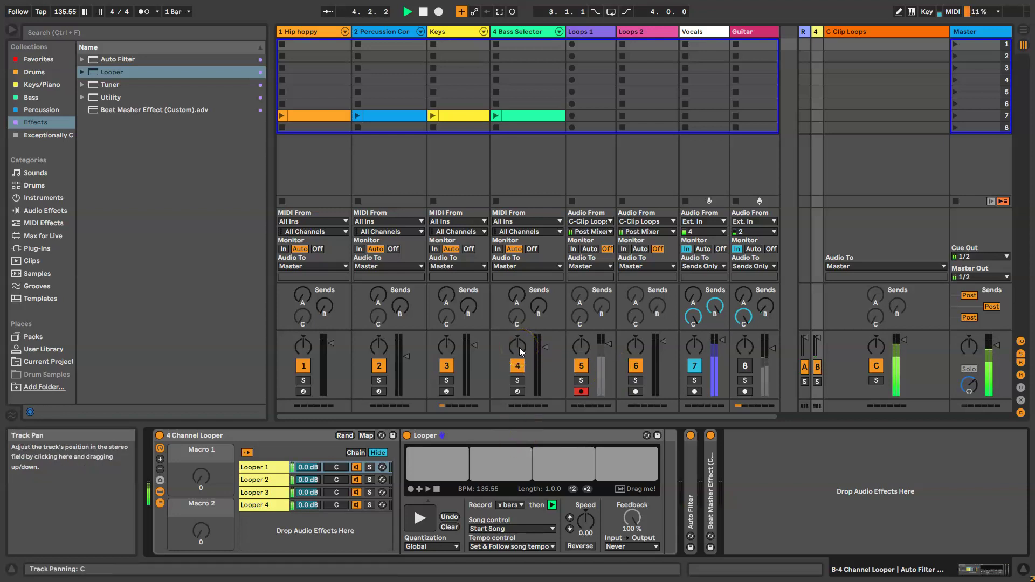
Set Loops 1's audio input to the B-4 Channel Looper return and record Looper 1's playback into its first clip slot.
left_click(594, 222)
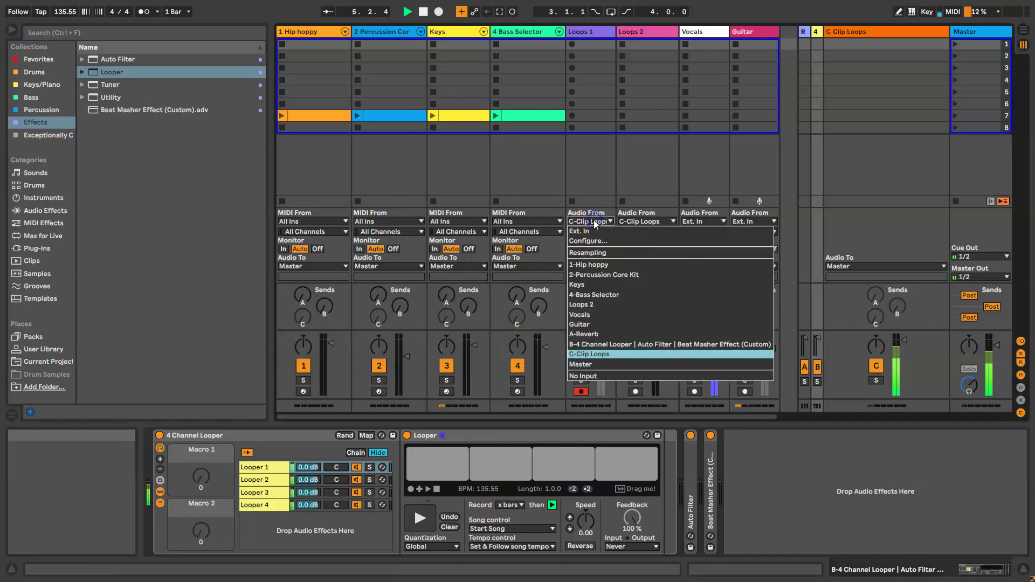
left_click(606, 343)
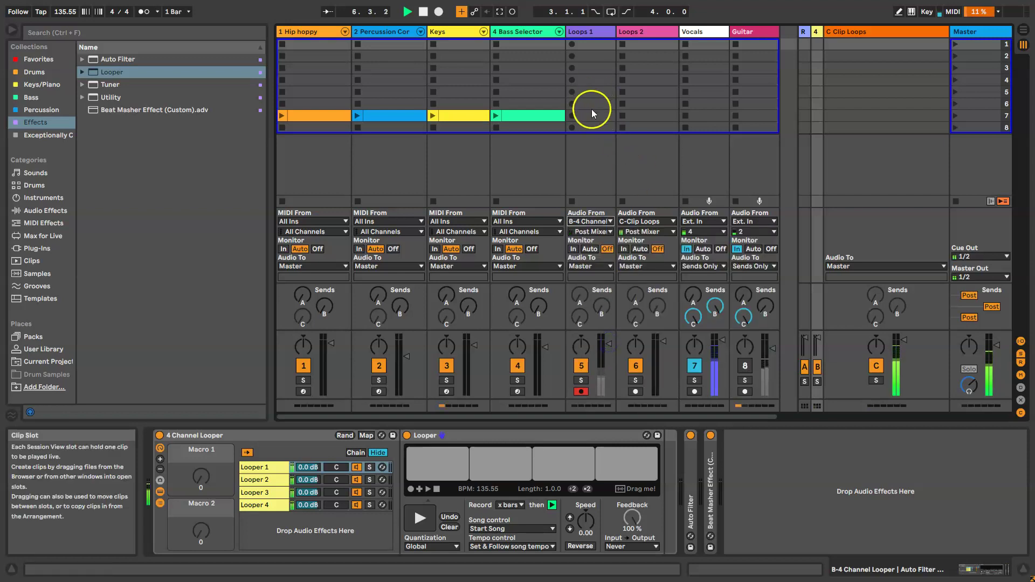
left_click(572, 43)
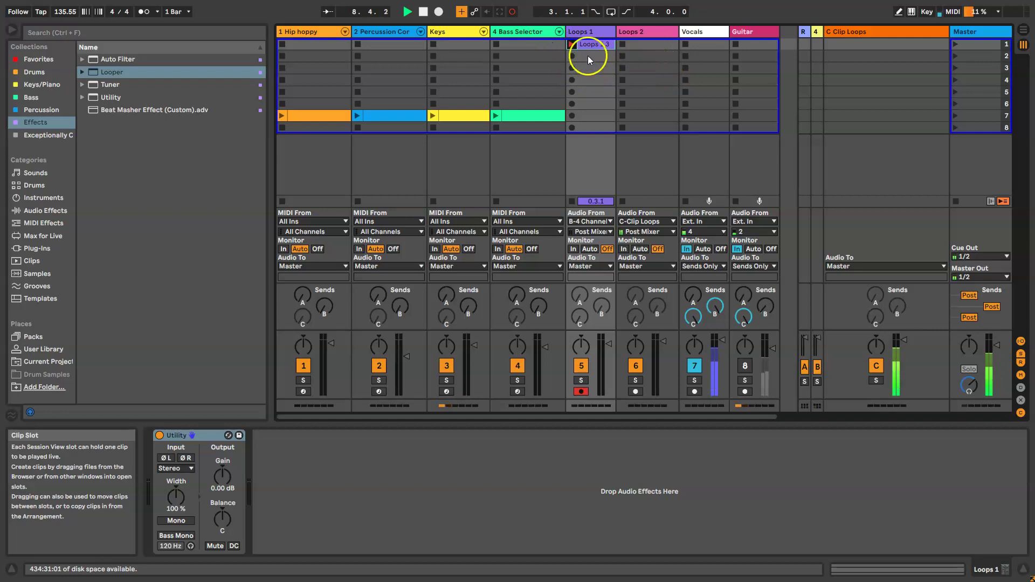
left_click(816, 31)
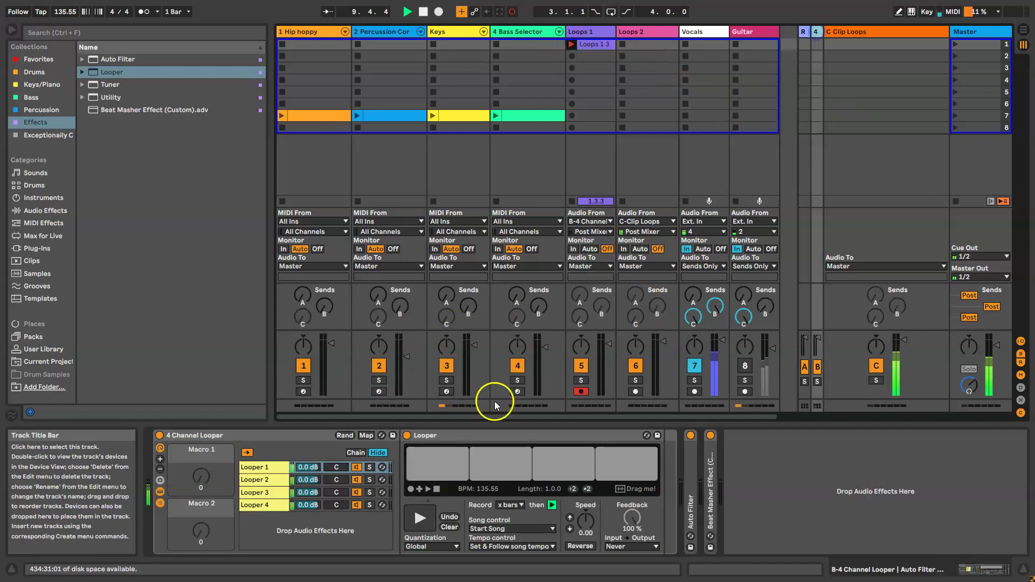
left_click(424, 519)
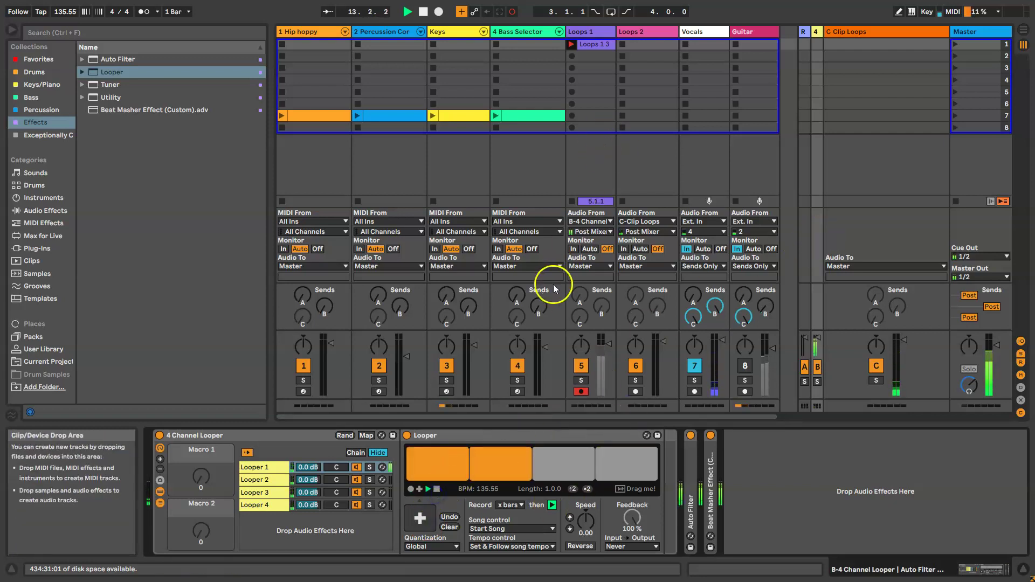
left_click(571, 45)
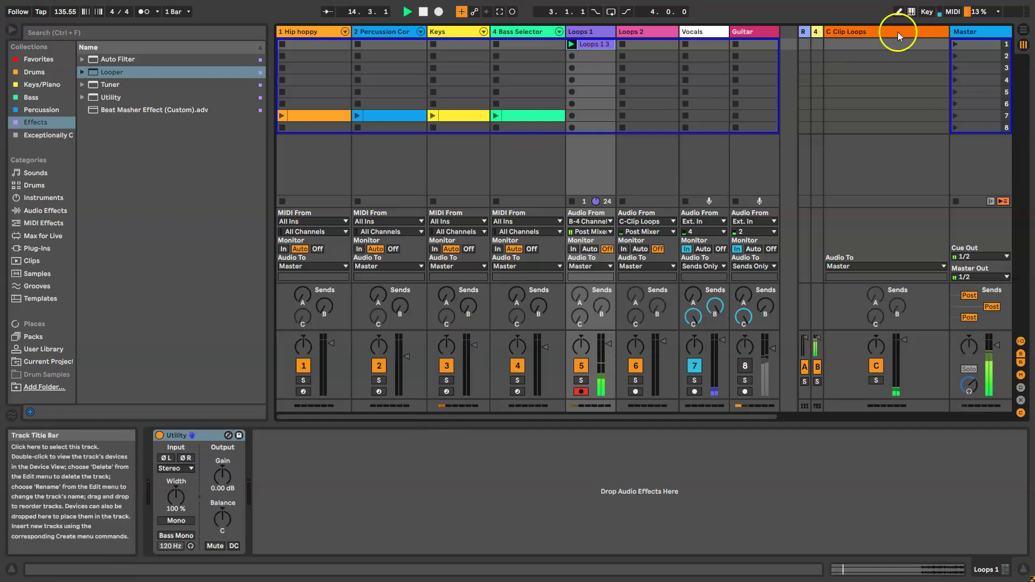
Stop Looper 1 on the 4 Channel Looper return and select the clip playing on Loops 1.
left_click(856, 32)
left_click(816, 31)
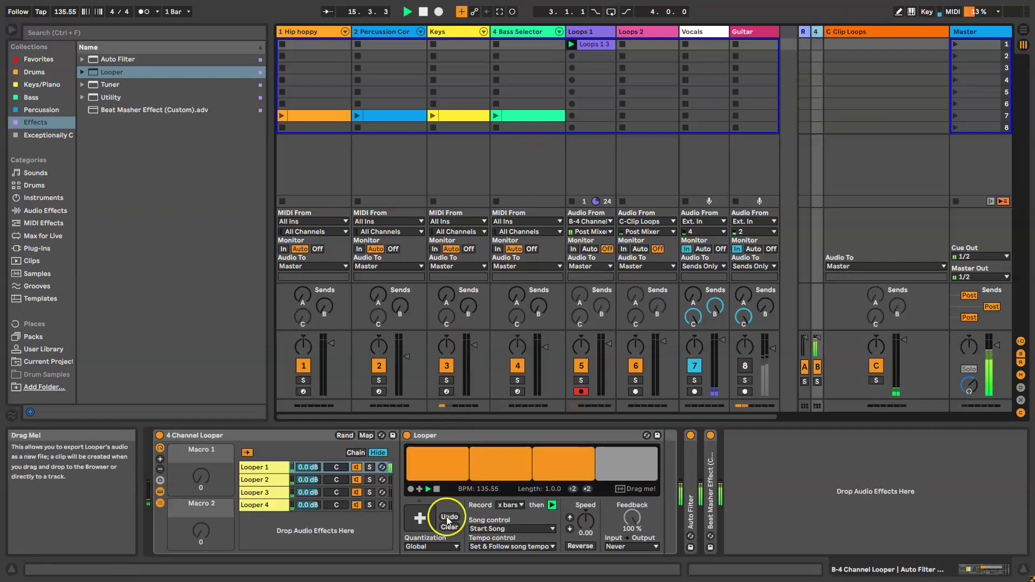
left_click(609, 43)
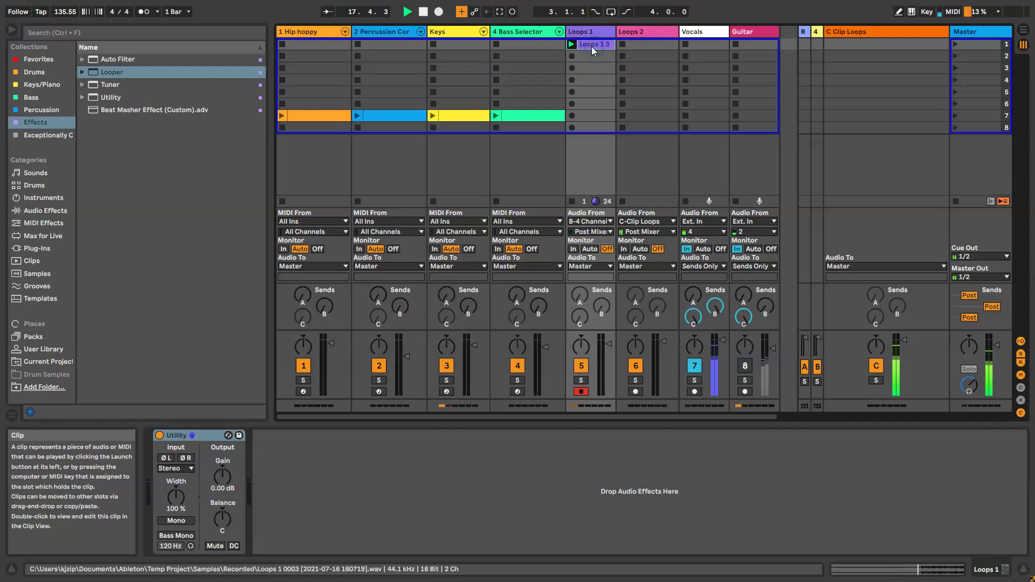
Delete the recorded clip from the Loops 1 track and show the 4 Channel Looper return's devices.
left_click(591, 30)
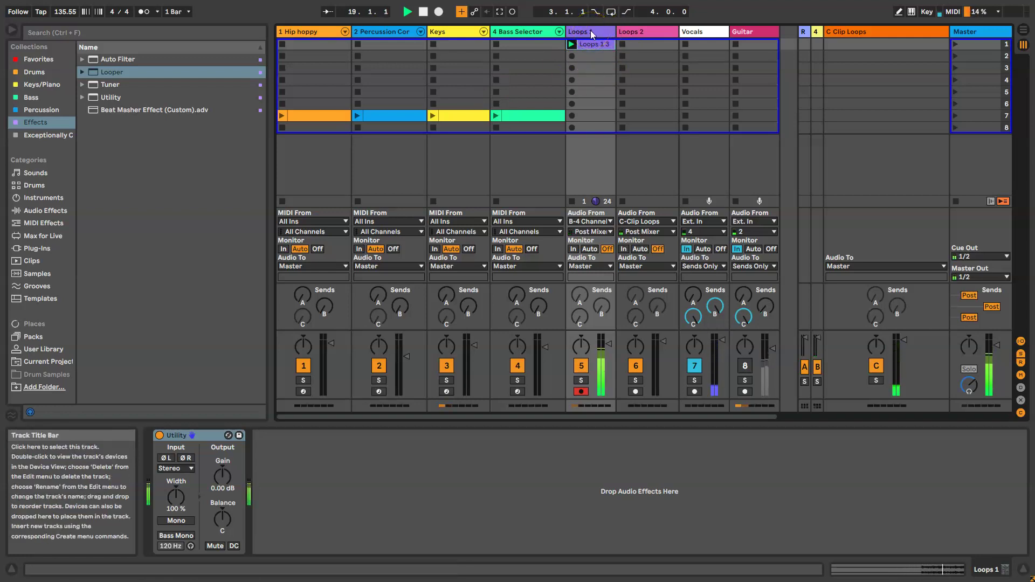
left_click_drag(590, 30, 562, 66)
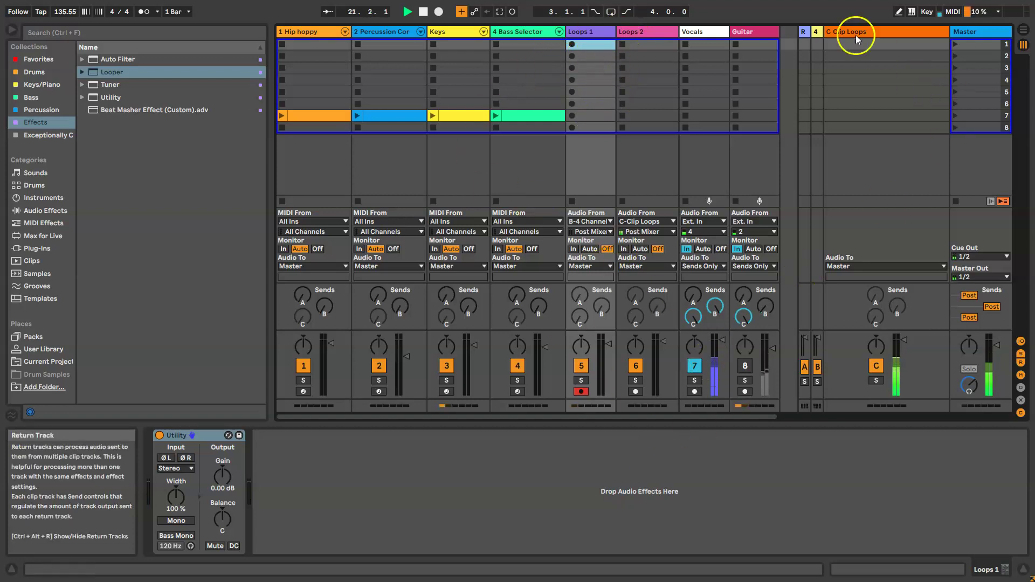
left_click(817, 32)
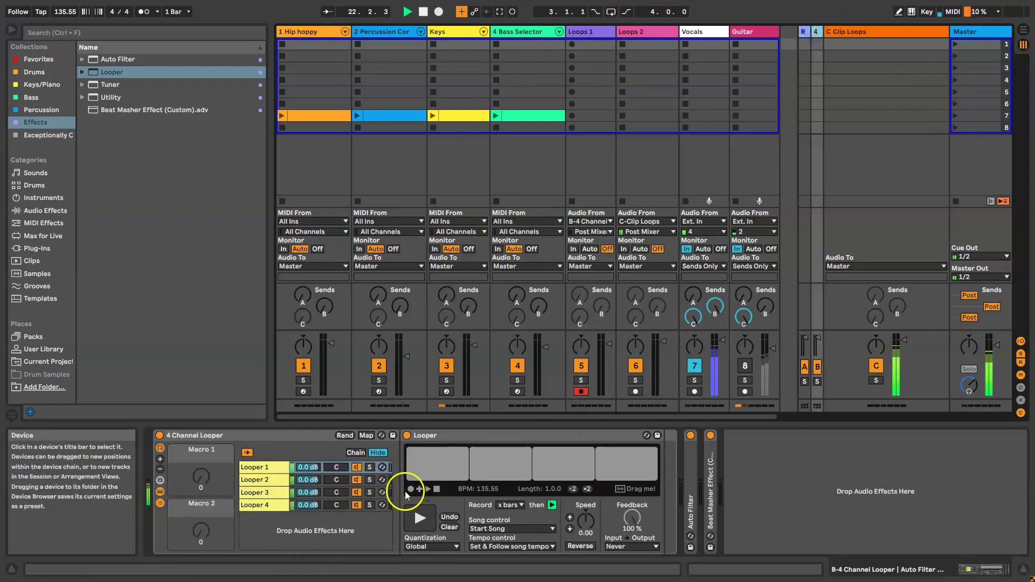